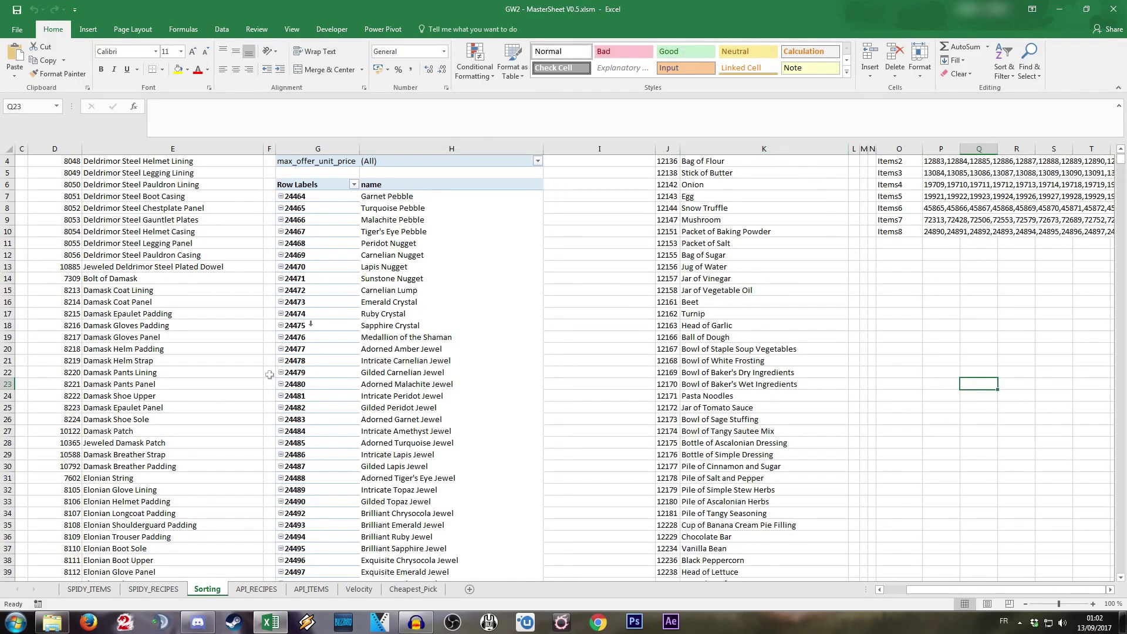
Go to the SPIDY_ITEMS sheet and open the Workbook Connections list from the Data tab.
{"action": "left_click", "coordinate": [89, 589]}
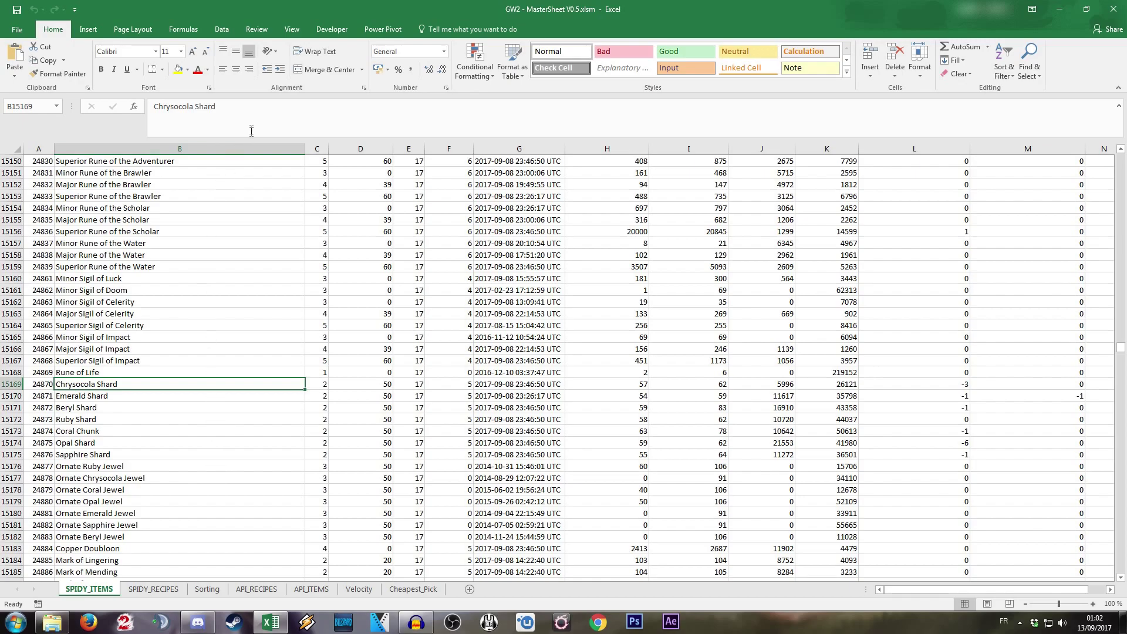
{"action": "left_click", "coordinate": [226, 29]}
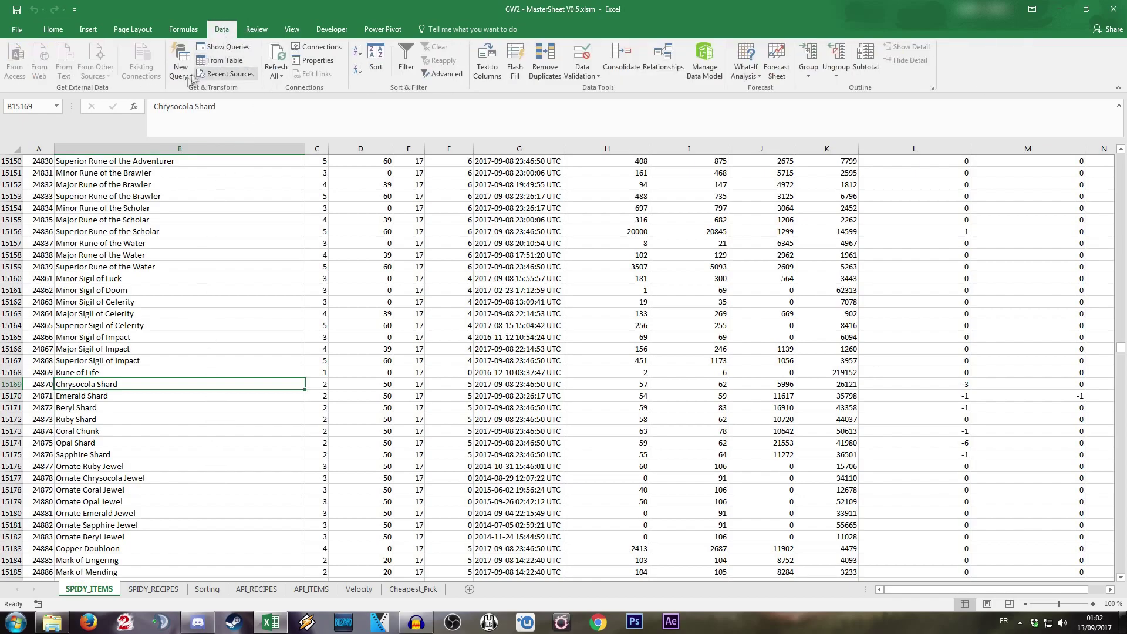
{"action": "left_click", "coordinate": [332, 49]}
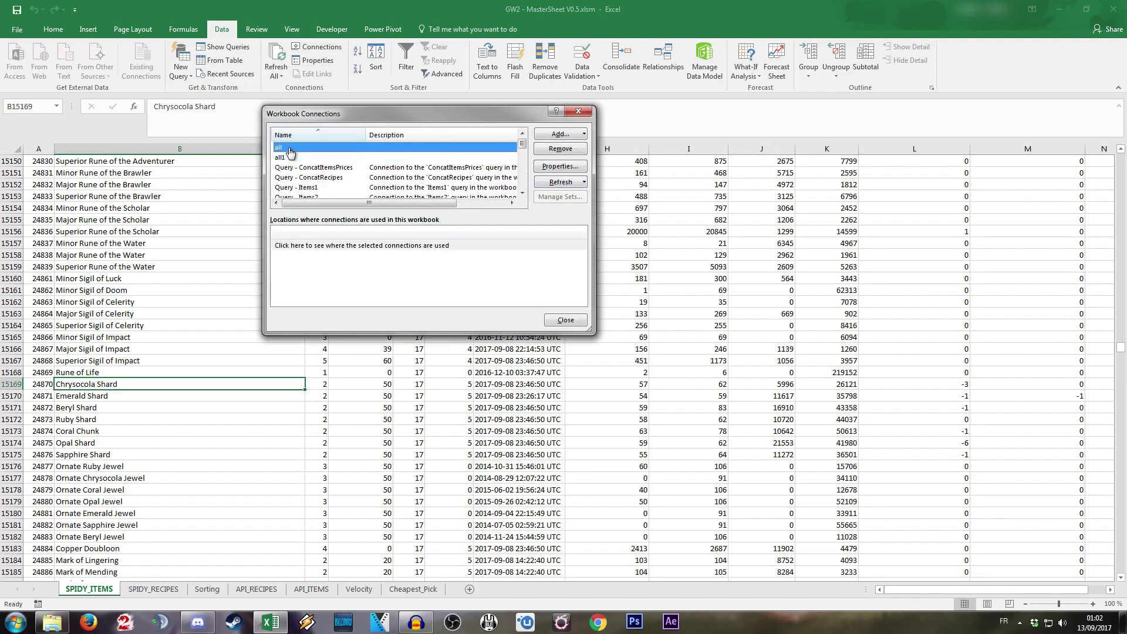
Check the 'all' connection's gw2spidy URL on its Definition tab, then close both connection dialogs.
{"action": "left_click", "coordinate": [560, 166]}
{"action": "left_click", "coordinate": [347, 137]}
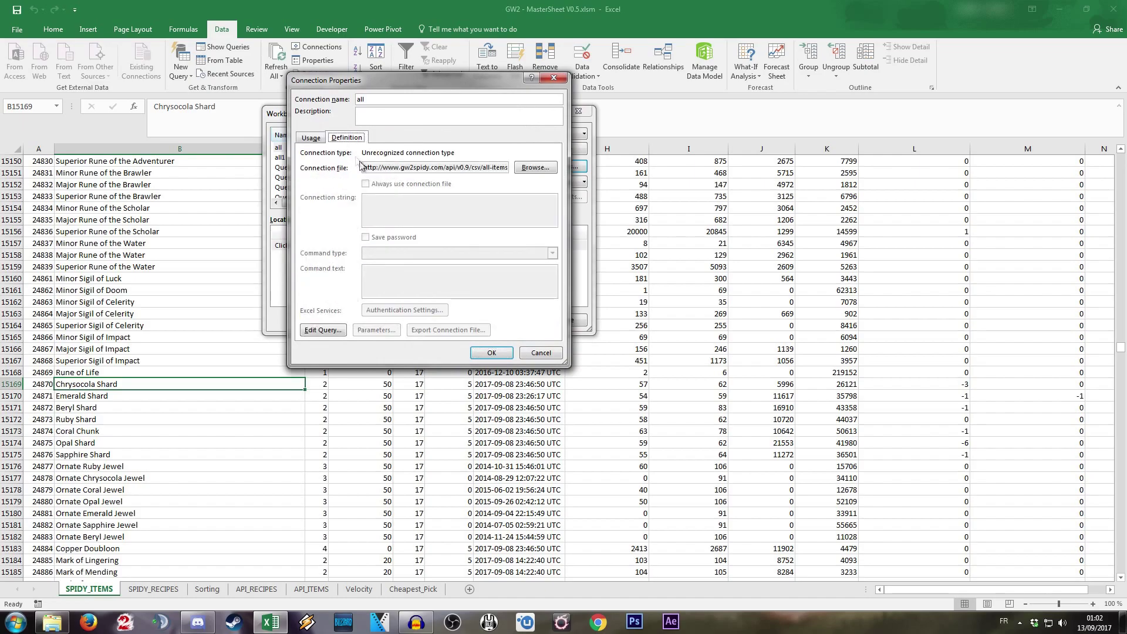
{"action": "left_click", "coordinate": [553, 78]}
{"action": "left_click", "coordinate": [578, 111]}
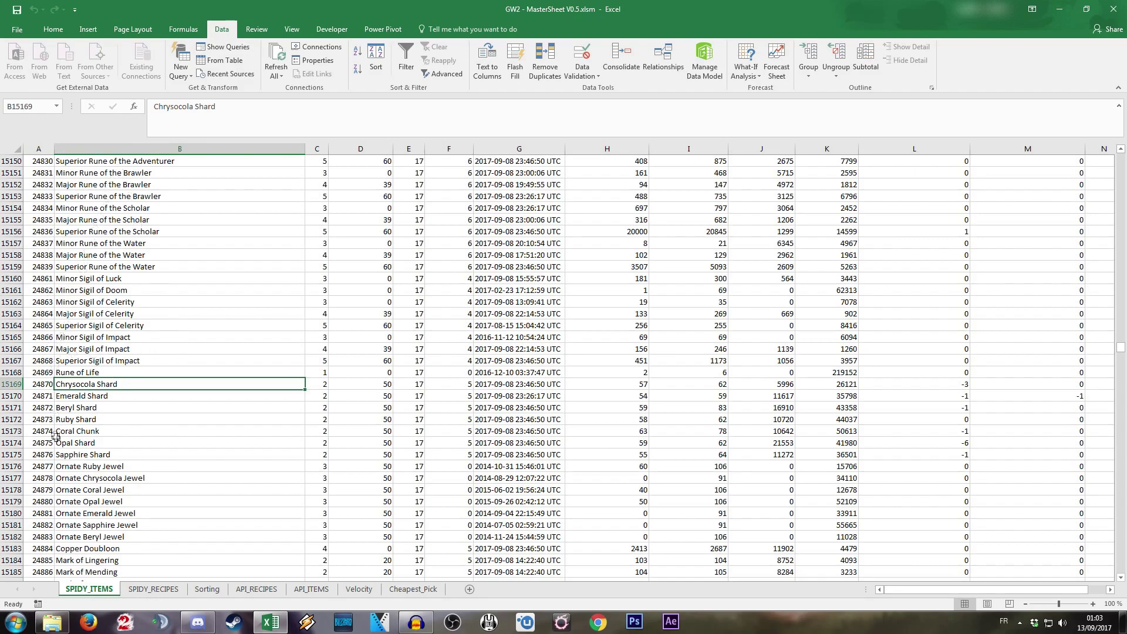
Switch to the SPIDY_RECIPES sheet listing Mad King rune and Sigil of the Night recipes.
{"action": "left_click", "coordinate": [162, 591]}
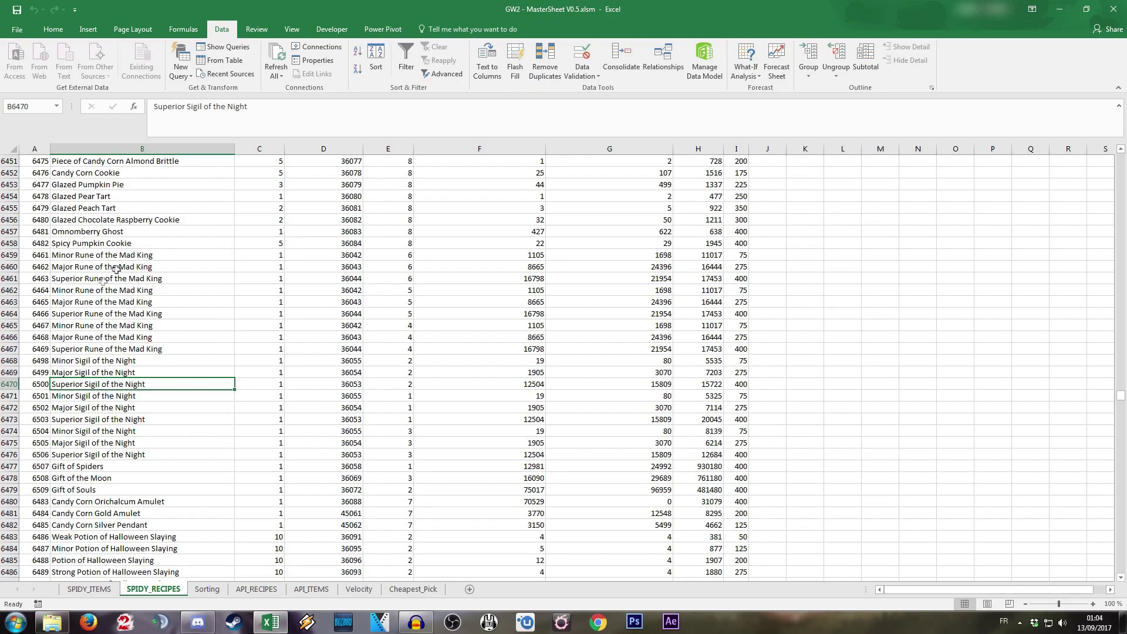
Inspect the Superior and Major Rune of the Mad King recipe rows and their ids.
{"action": "left_click", "coordinate": [42, 383]}
{"action": "left_click", "coordinate": [141, 348]}
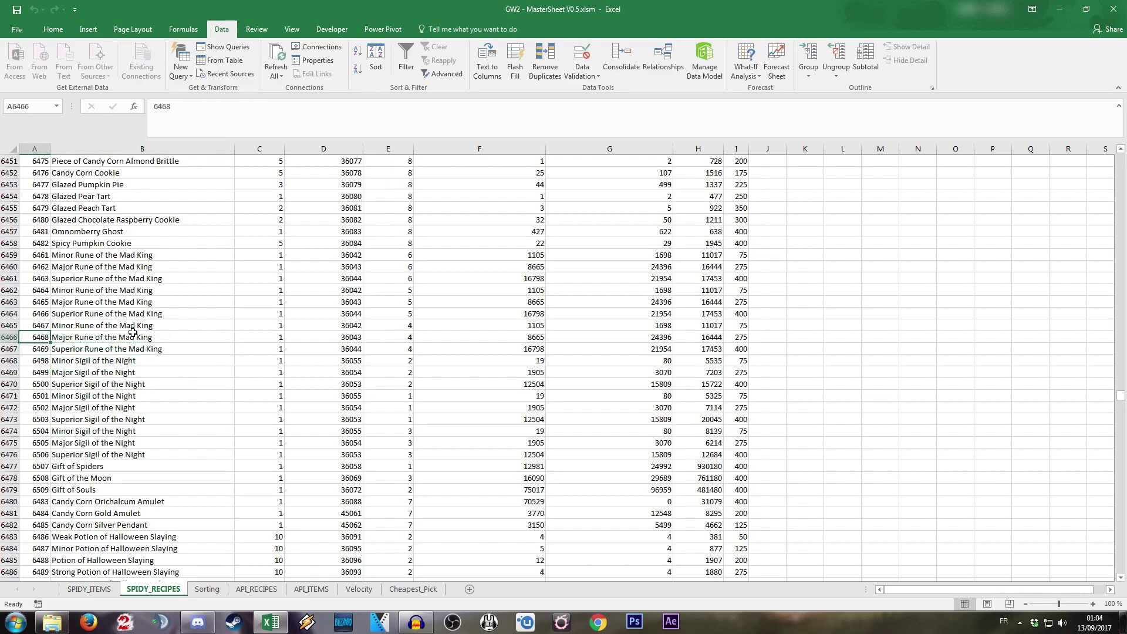
{"action": "left_click", "coordinate": [133, 333]}
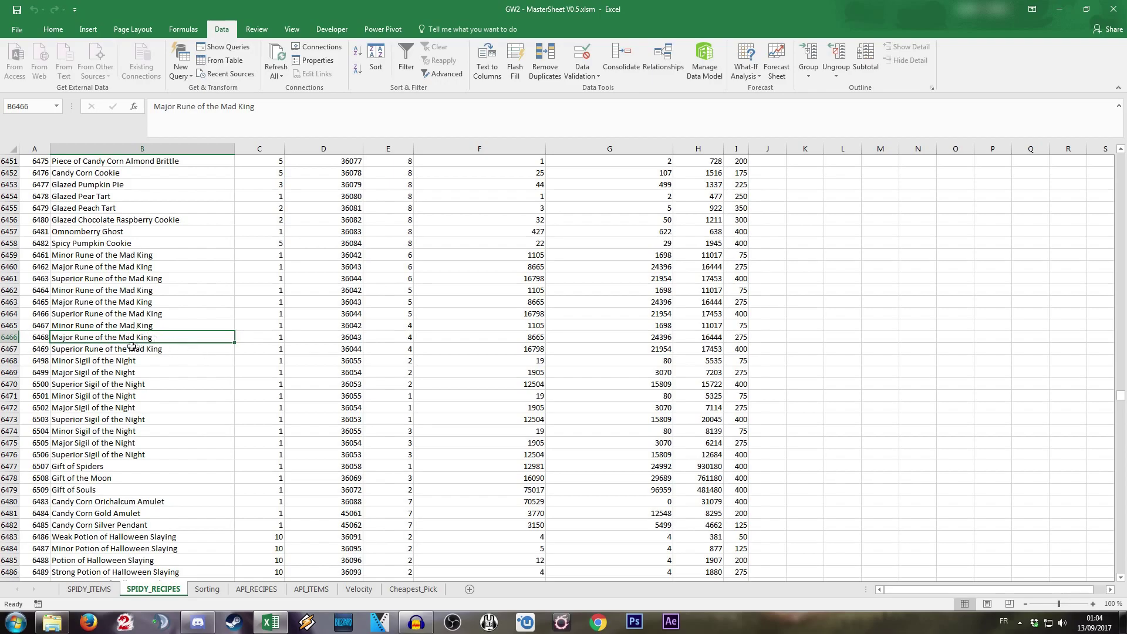
{"action": "left_click", "coordinate": [38, 311]}
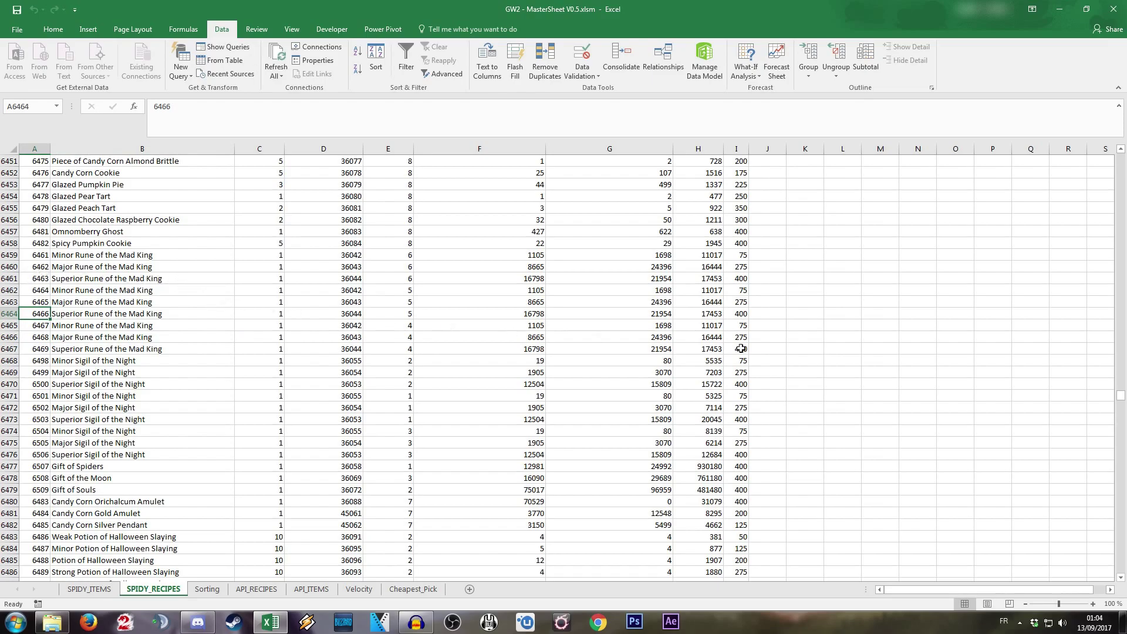
{"action": "left_click_drag", "start_coordinate": [1121, 394], "coordinate": [1115, 153]}
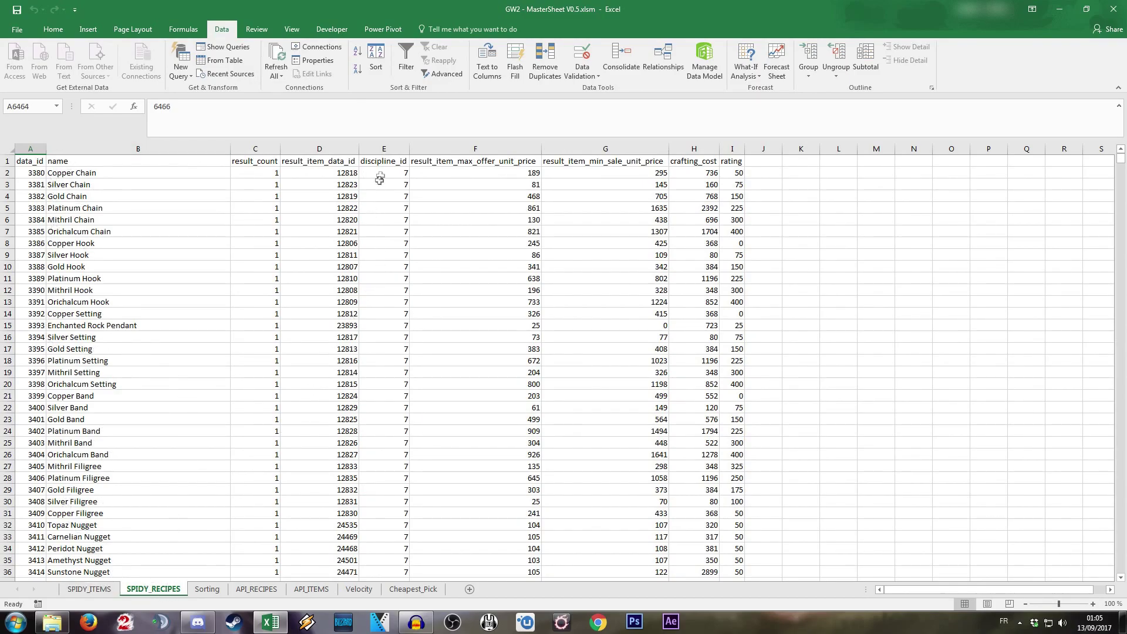
Return to the SPIDY_ITEMS sheet top and check the type_id and sub_type_id headers.
{"action": "left_click", "coordinate": [102, 594]}
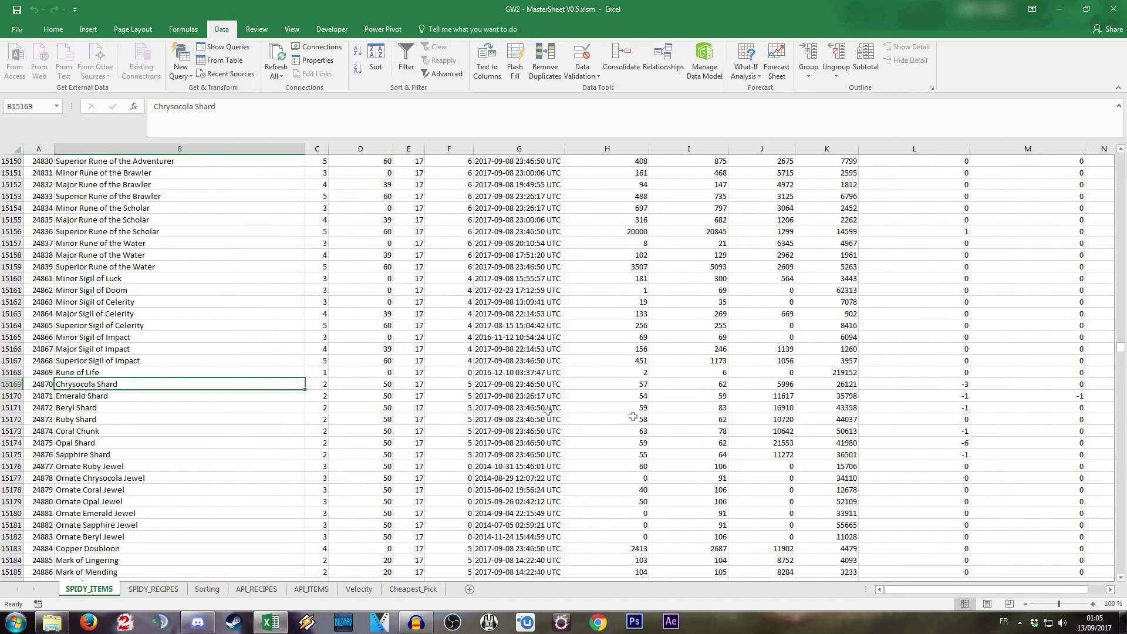
{"action": "left_click_drag", "start_coordinate": [1120, 350], "coordinate": [1118, 157]}
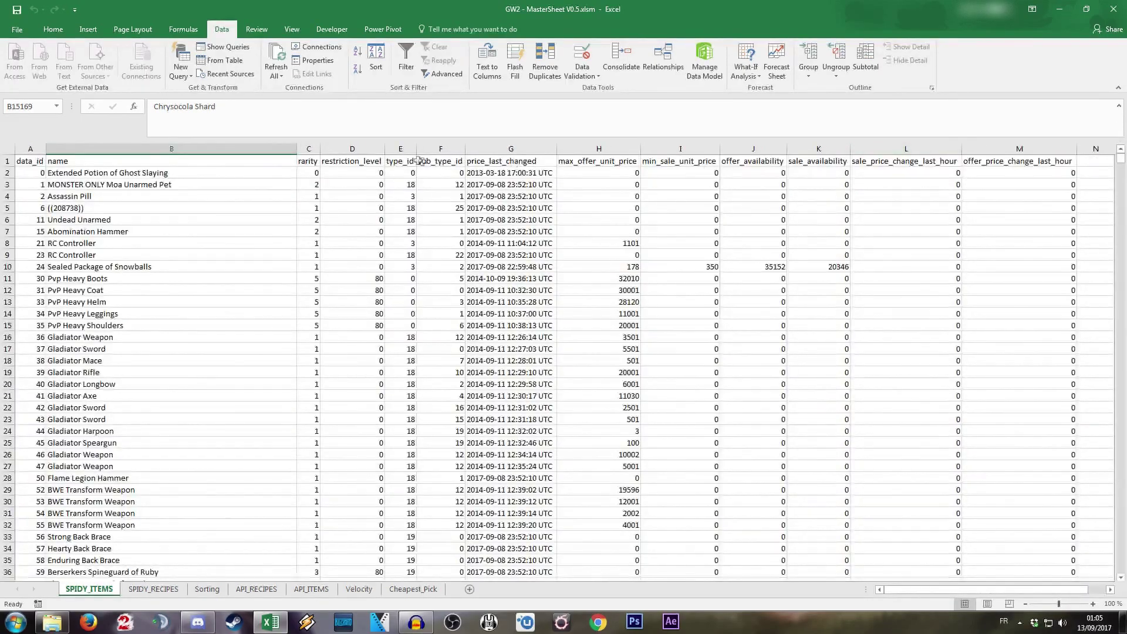
{"action": "left_click", "coordinate": [401, 161]}
{"action": "left_click", "coordinate": [440, 161]}
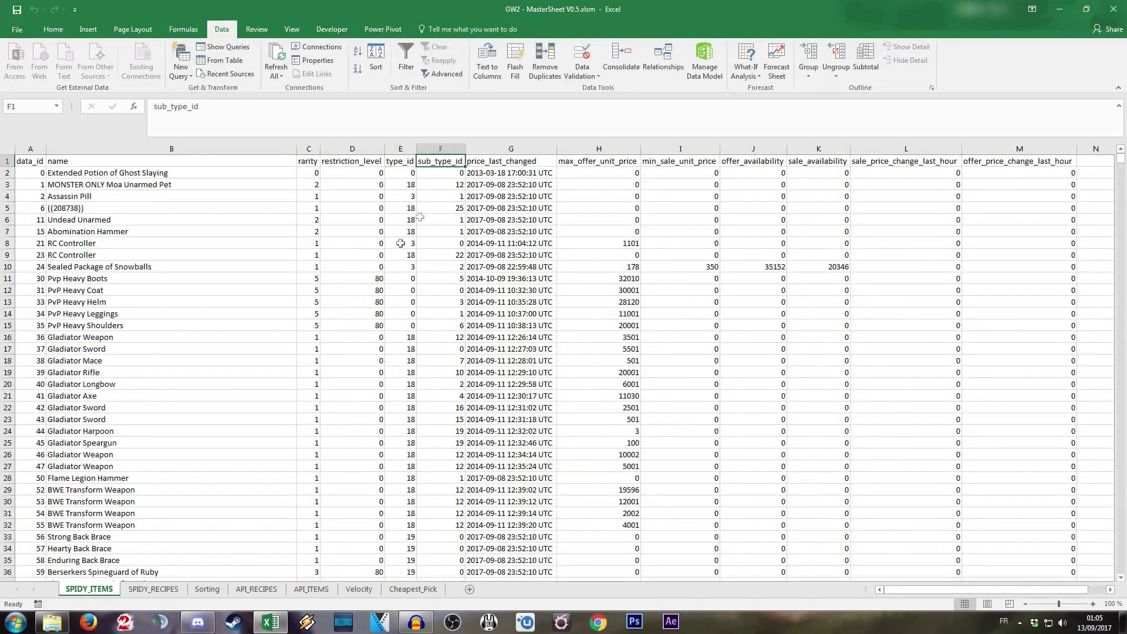
{"action": "left_click", "coordinate": [204, 590]}
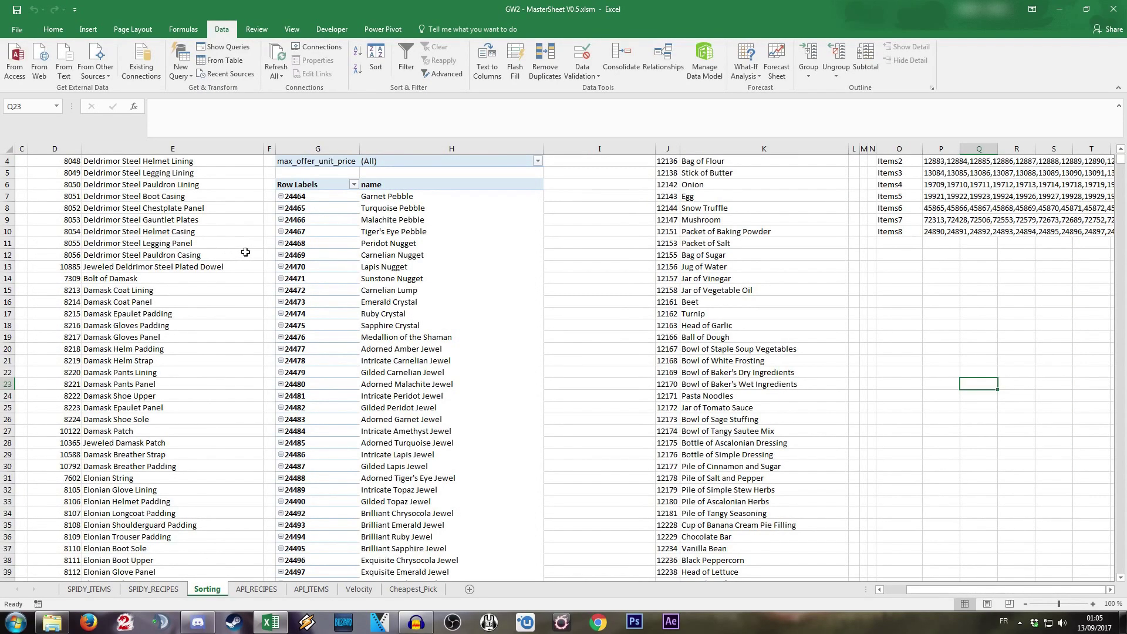
Scroll through the Sorting sheet's pivot tables, checking the entry for item id 8046.
{"action": "left_click_drag", "start_coordinate": [905, 591], "coordinate": [842, 594]}
{"action": "scroll", "coordinate": [199, 272], "scroll_direction": "up", "scroll_amount": 1}
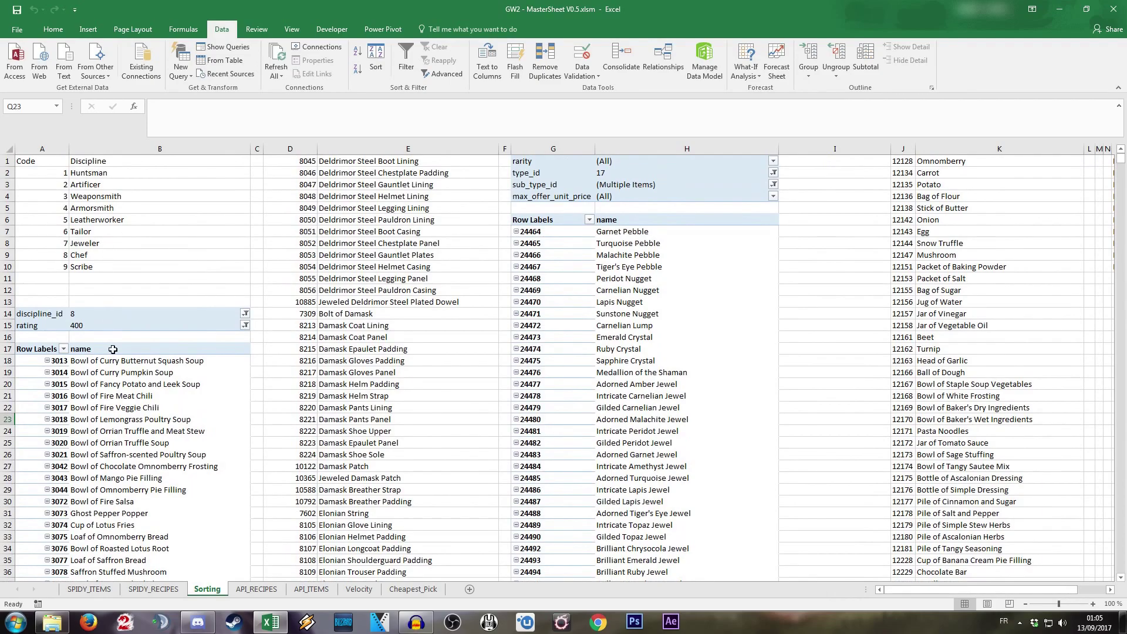
{"action": "scroll", "coordinate": [70, 288], "scroll_direction": "down", "scroll_amount": 8}
{"action": "scroll", "coordinate": [68, 288], "scroll_direction": "up", "scroll_amount": 7}
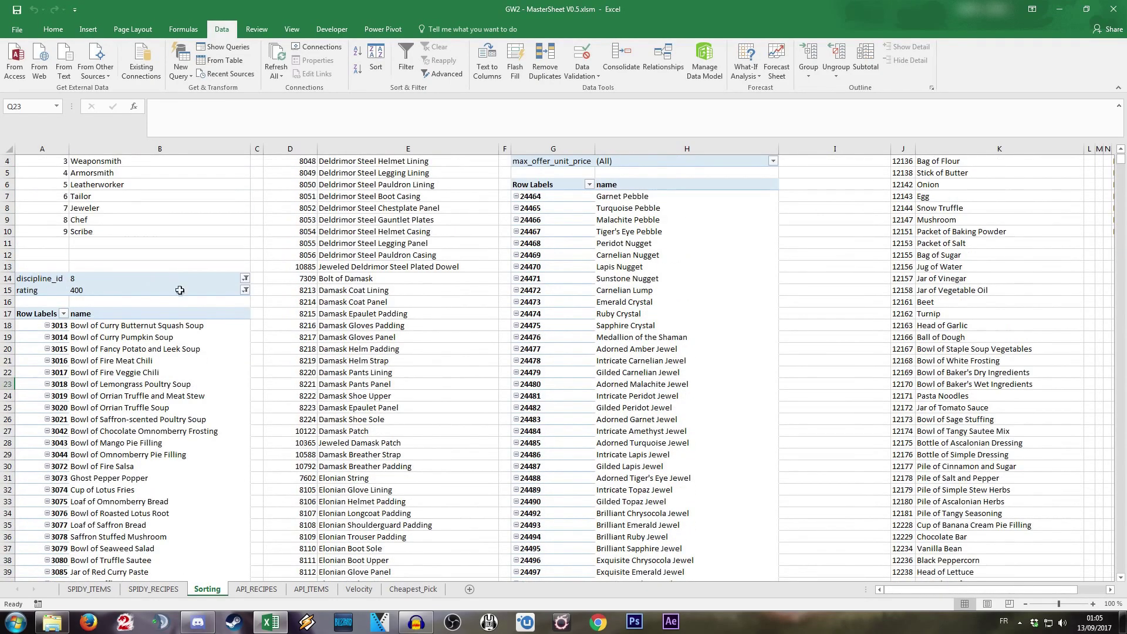
{"action": "scroll", "coordinate": [86, 291], "scroll_direction": "up", "scroll_amount": 1}
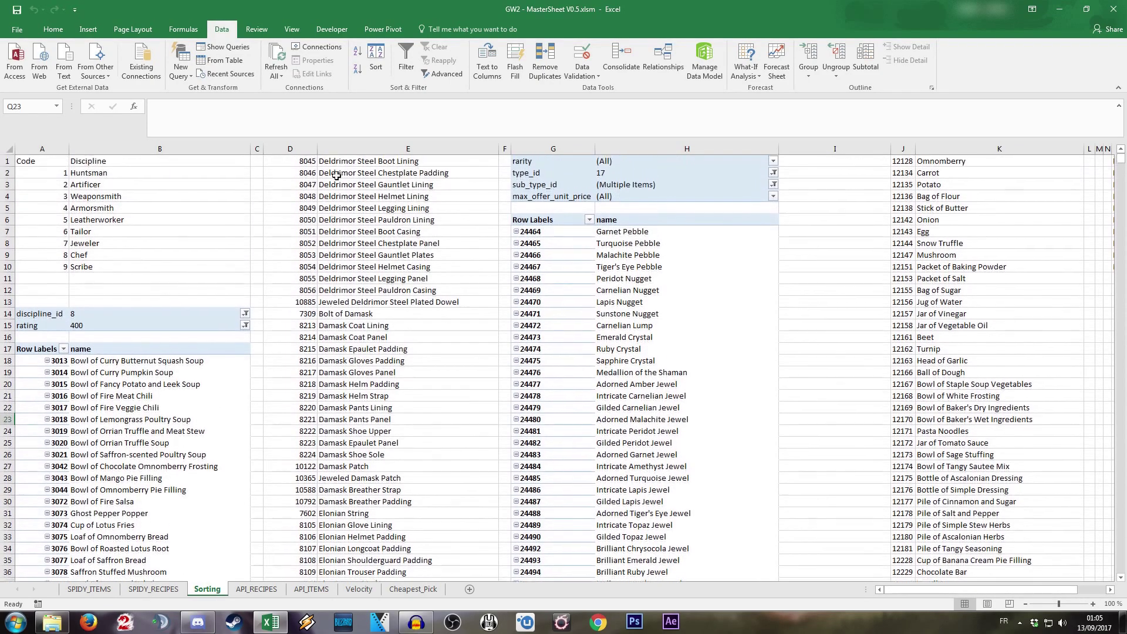
{"action": "left_click", "coordinate": [308, 172]}
{"action": "scroll", "coordinate": [343, 291], "scroll_direction": "down", "scroll_amount": 10}
{"action": "scroll", "coordinate": [344, 291], "scroll_direction": "down", "scroll_amount": 20}
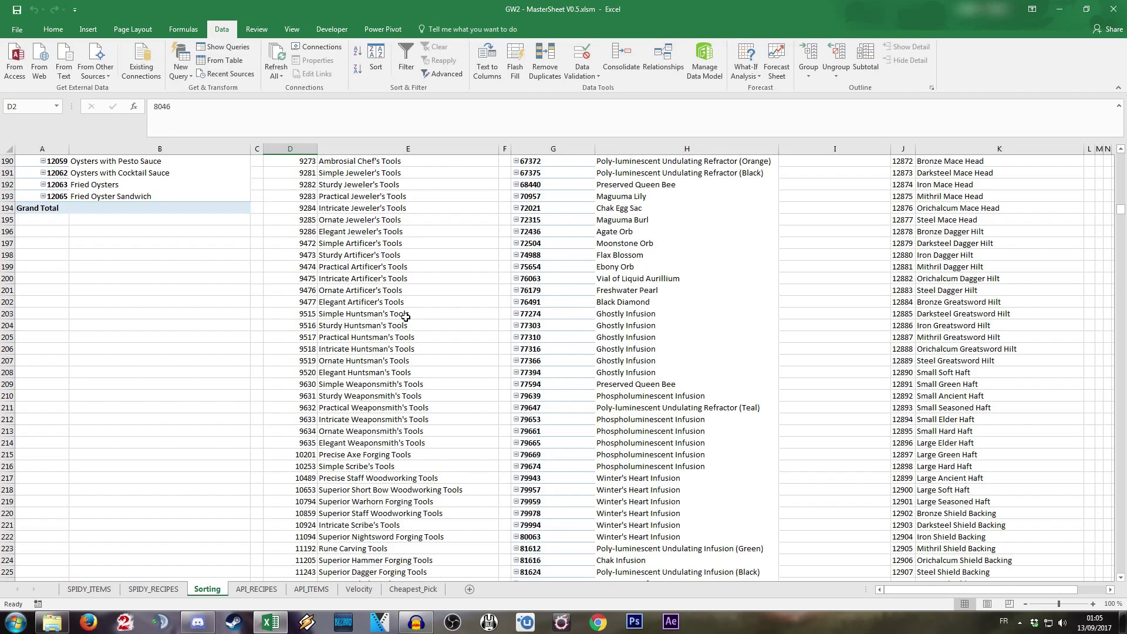
{"action": "scroll", "coordinate": [405, 317], "scroll_direction": "down", "scroll_amount": 11}
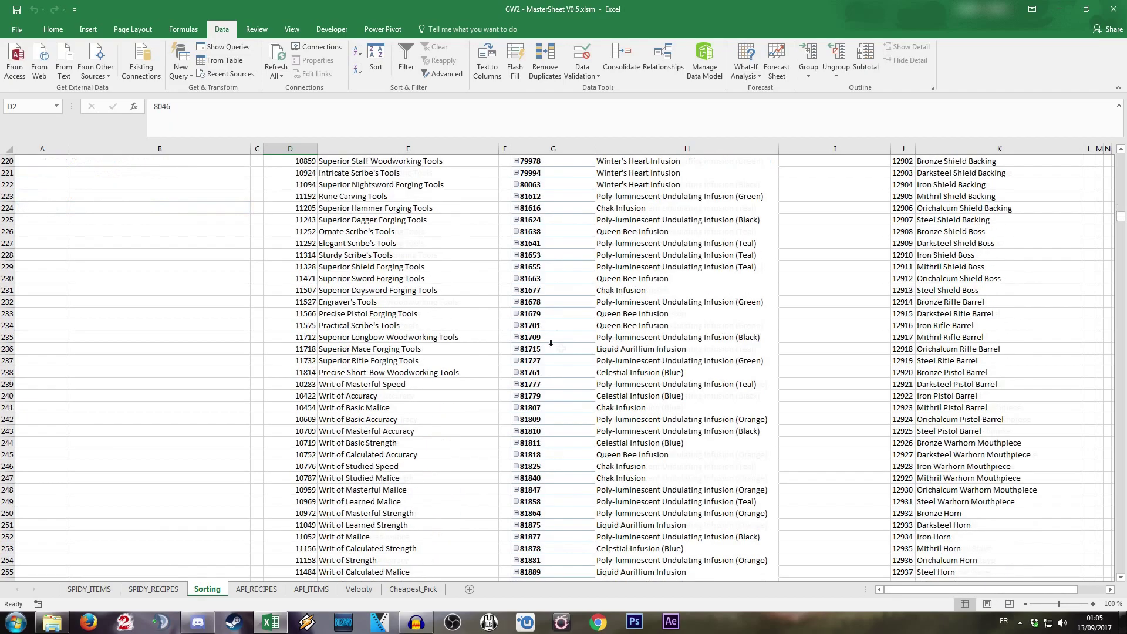
Check the Chak Infusion pivot entry and the Stick of Butter cooking ingredient.
{"action": "left_click", "coordinate": [622, 372]}
{"action": "scroll", "coordinate": [622, 373], "scroll_direction": "up", "scroll_amount": 8}
{"action": "left_click_drag", "start_coordinate": [1120, 213], "coordinate": [1121, 154]}
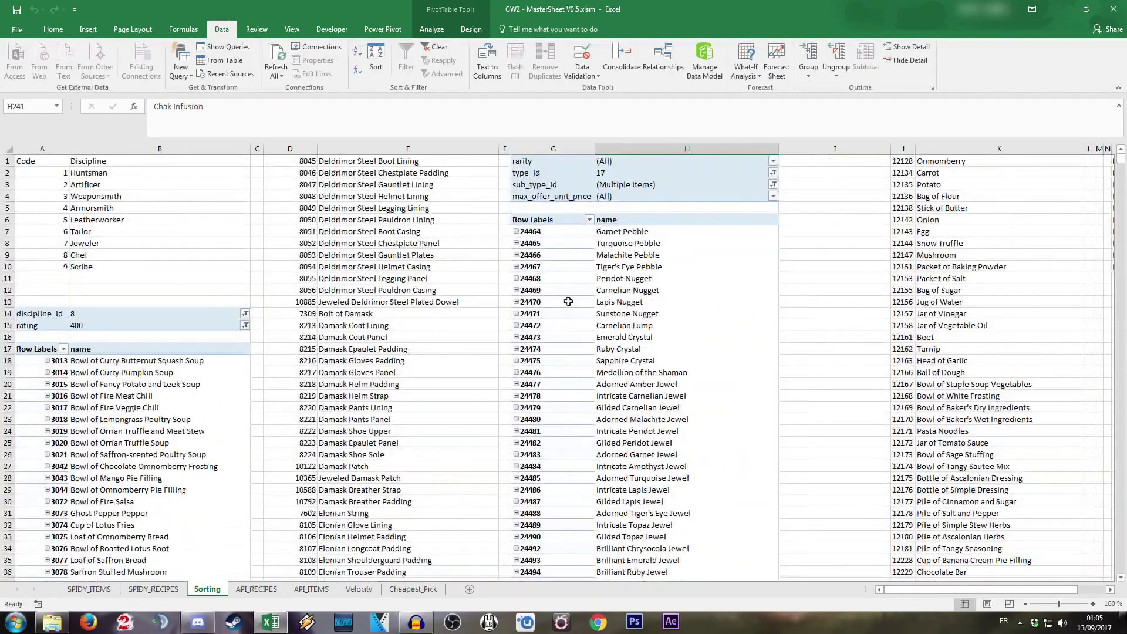
{"action": "scroll", "coordinate": [577, 266], "scroll_direction": "down", "scroll_amount": 16}
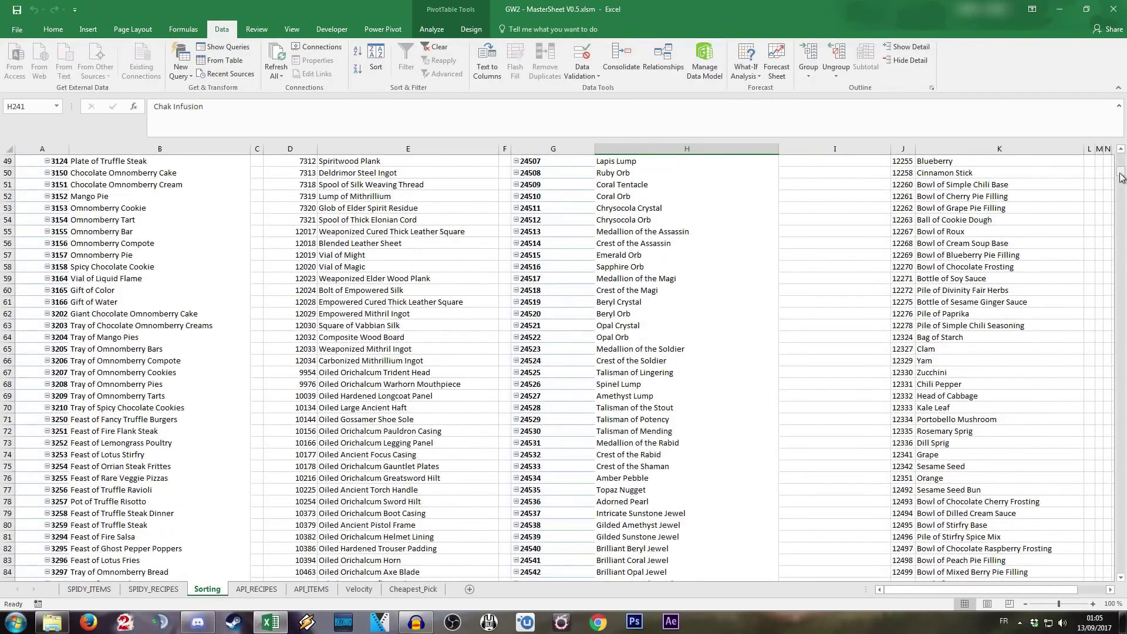
{"action": "left_click_drag", "start_coordinate": [1121, 172], "coordinate": [1121, 156]}
{"action": "left_click_drag", "start_coordinate": [903, 161], "coordinate": [907, 209]}
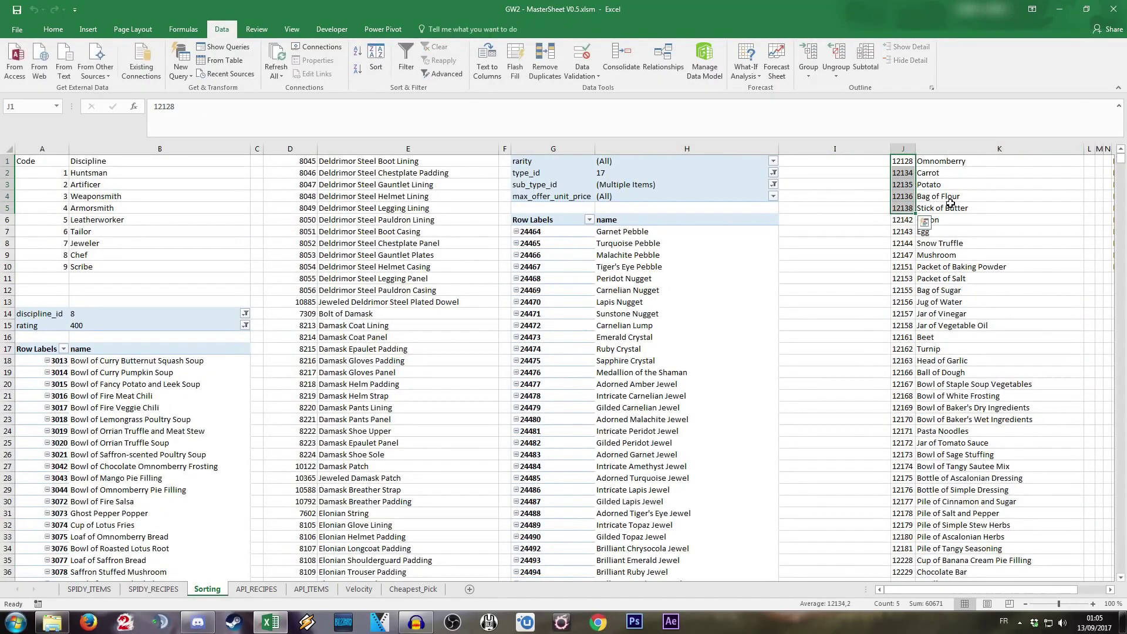
{"action": "left_click", "coordinate": [928, 209]}
{"action": "mouse_move", "coordinate": [1121, 162]}
{"action": "left_mouse_down"}
{"action": "mouse_move", "coordinate": [1122, 323]}
{"action": "mouse_move", "coordinate": [1121, 156]}
{"action": "left_mouse_up"}
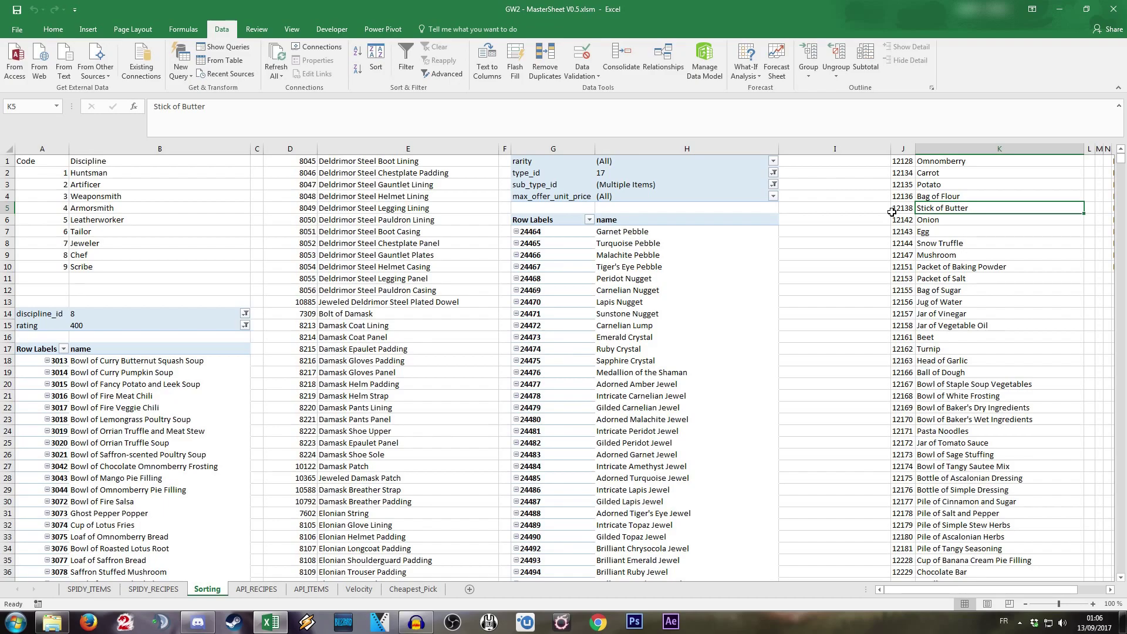
{"action": "left_click_drag", "start_coordinate": [951, 590], "coordinate": [974, 590]}
{"action": "left_click", "coordinate": [904, 230]}
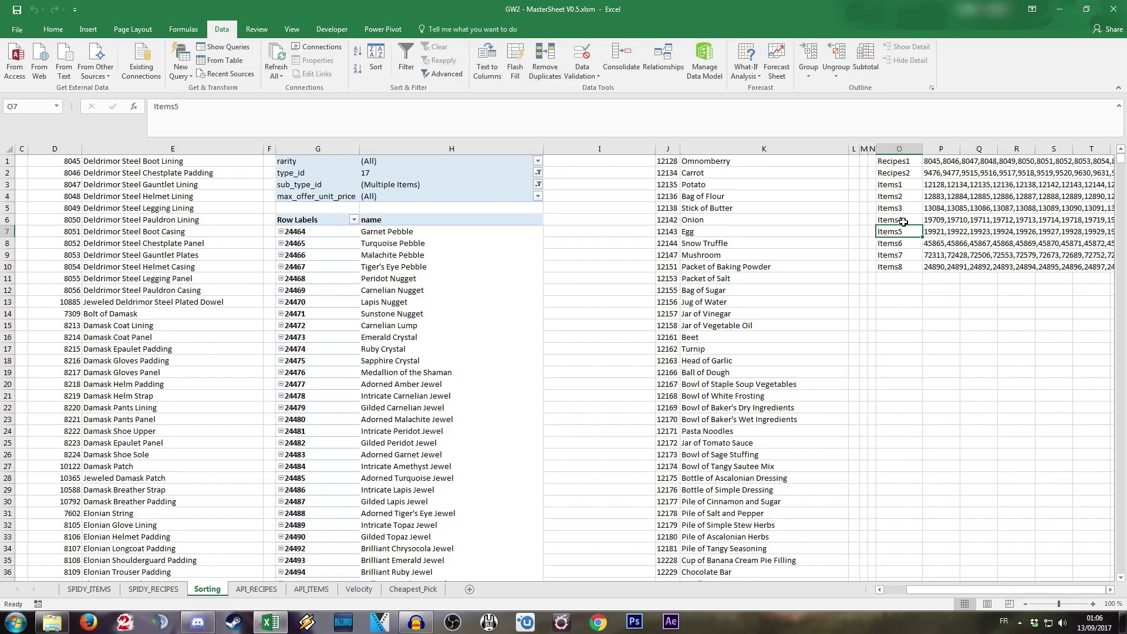
{"action": "left_click_drag", "start_coordinate": [902, 162], "coordinate": [903, 279]}
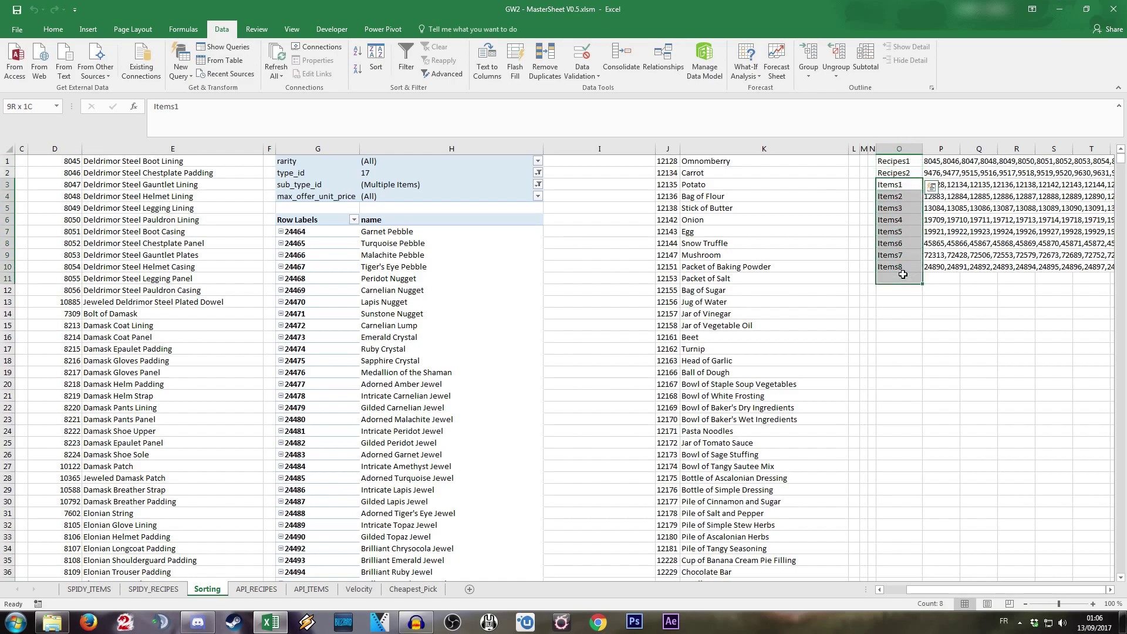
{"action": "left_click", "coordinate": [937, 159]}
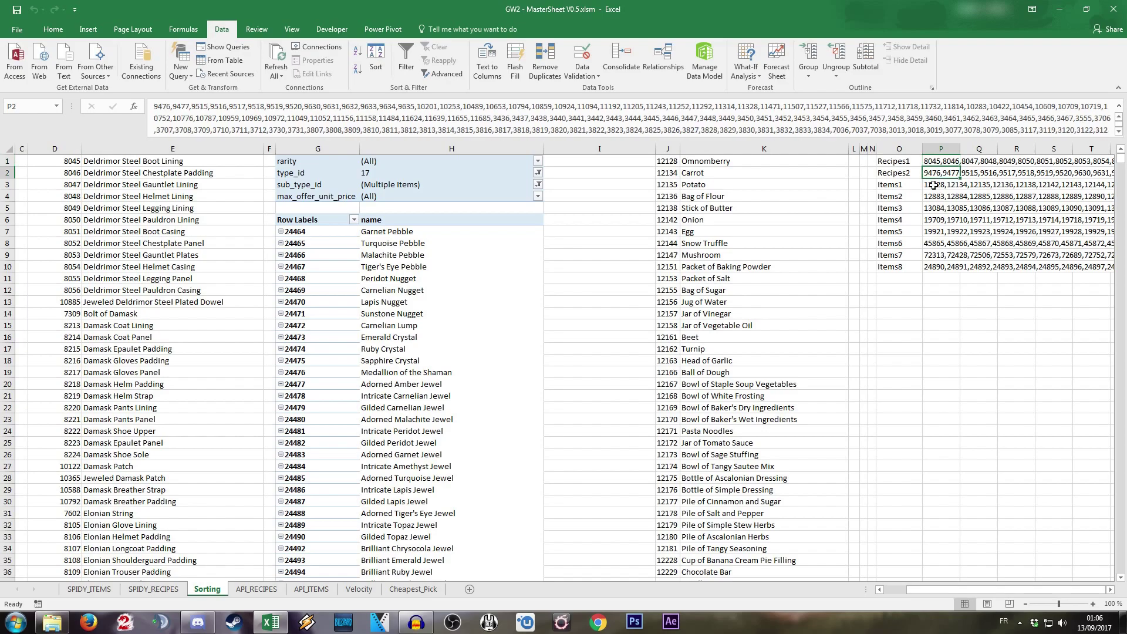
{"action": "left_click", "coordinate": [933, 186]}
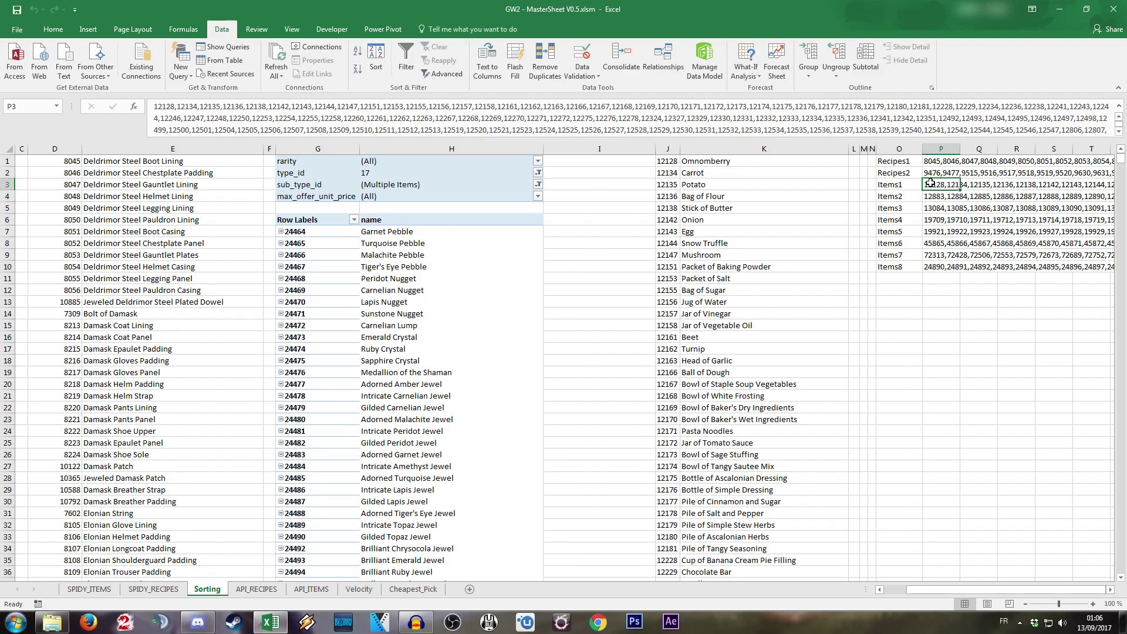
{"action": "left_click", "coordinate": [189, 82]}
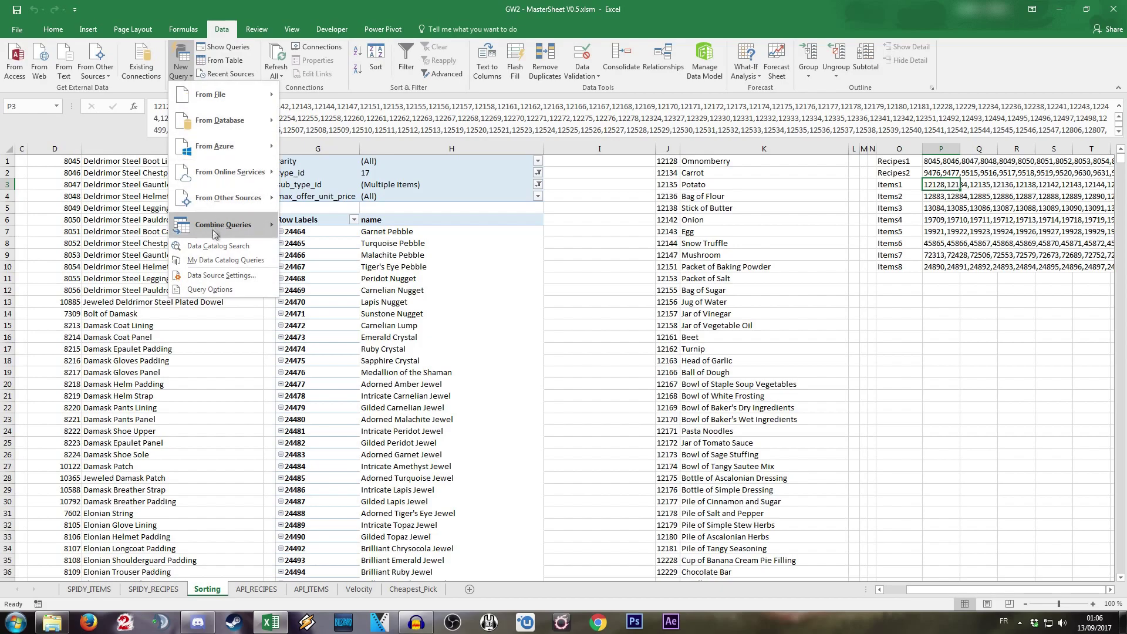
{"action": "mouse_move", "coordinate": [206, 202]}
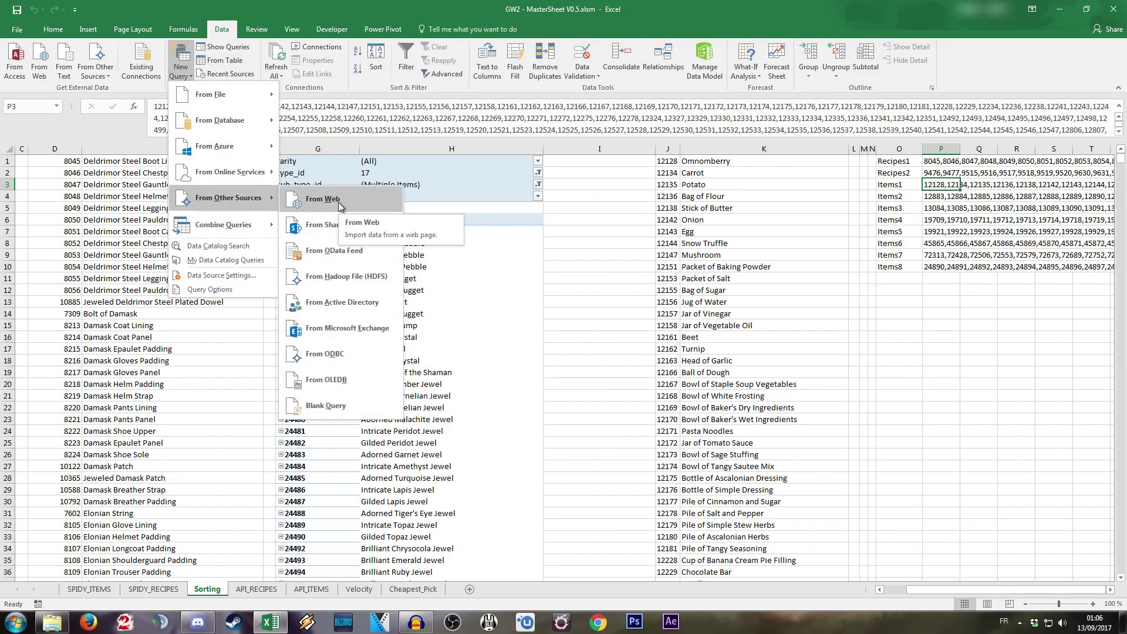
{"action": "left_click", "coordinate": [897, 298]}
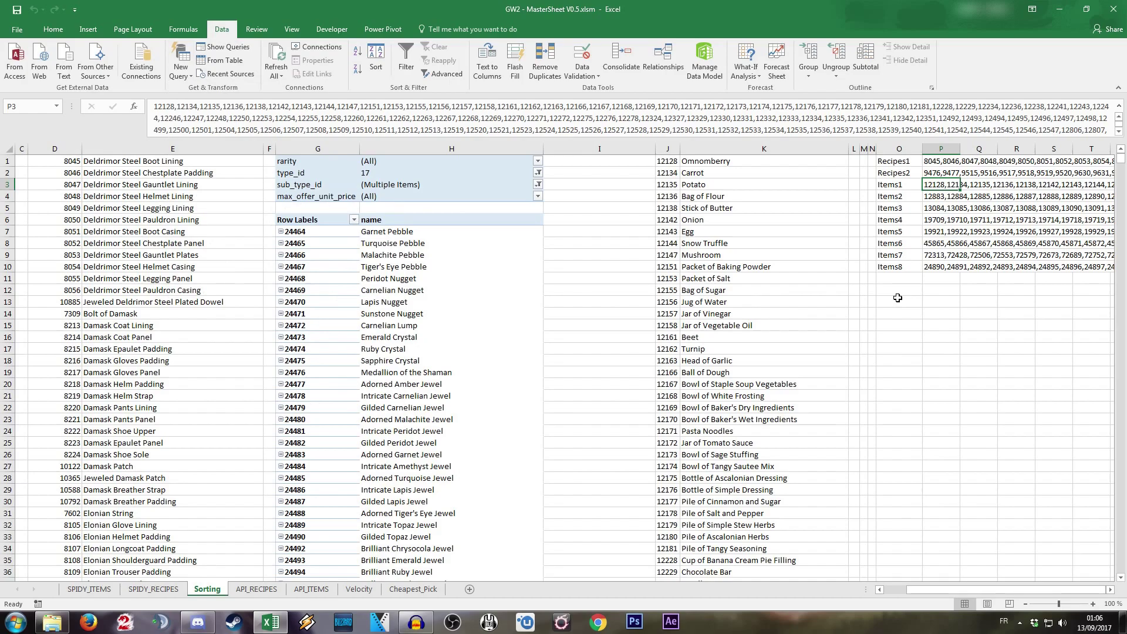
Move from API_RECIPES to the API_ITEMS sheet and scroll to its top.
{"action": "left_click", "coordinate": [273, 590]}
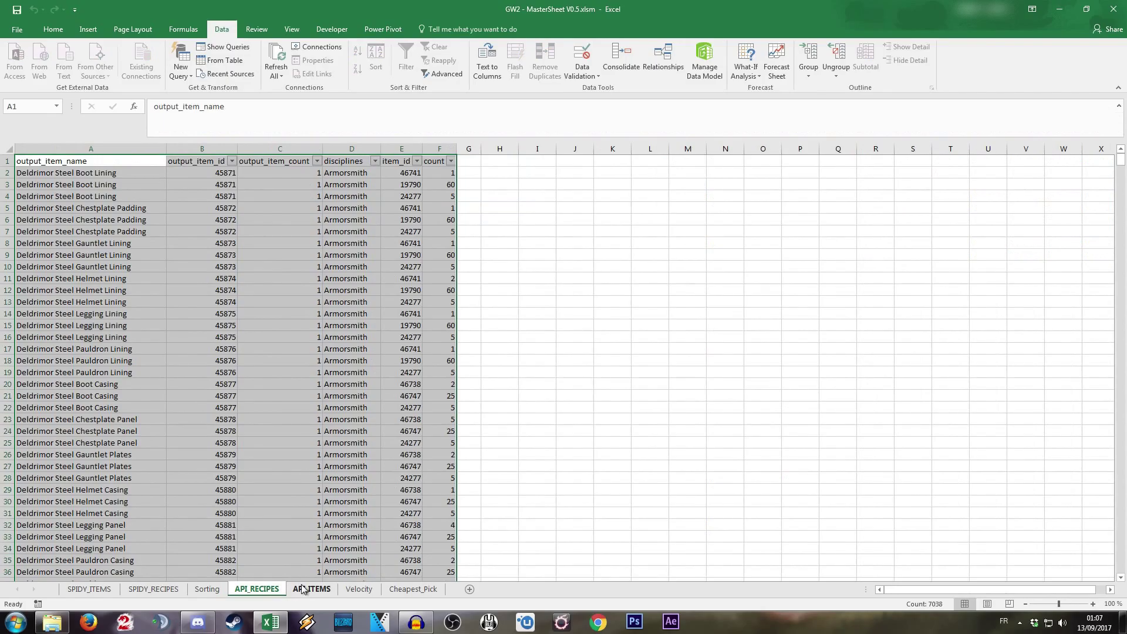
{"action": "left_click", "coordinate": [302, 588]}
{"action": "left_click", "coordinate": [653, 372]}
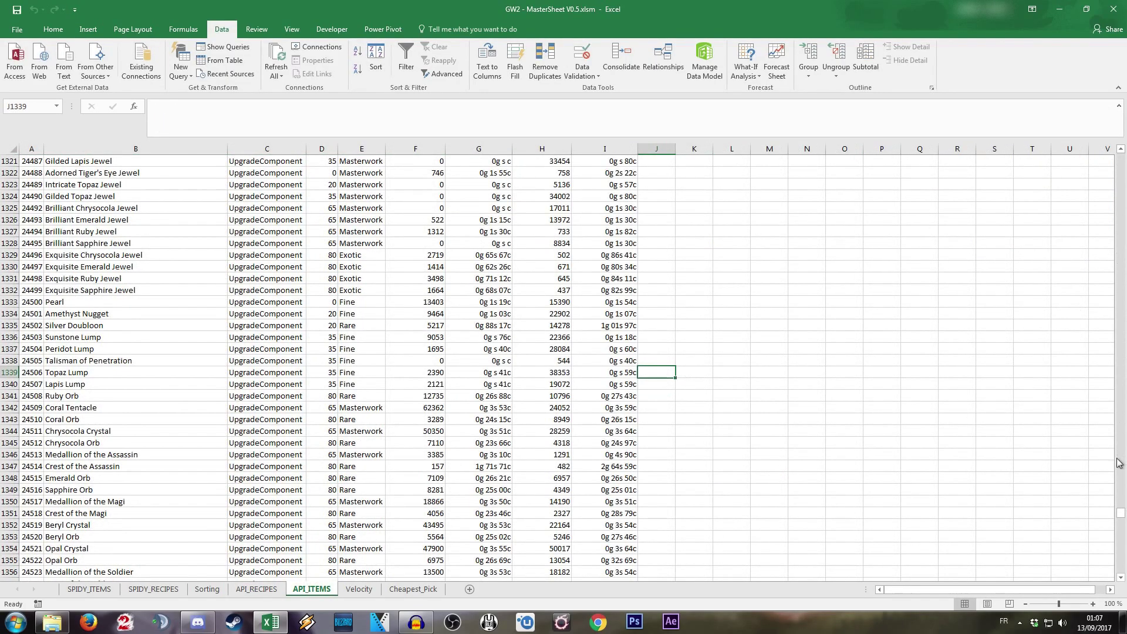
{"action": "left_click_drag", "start_coordinate": [1121, 515], "coordinate": [1104, 155]}
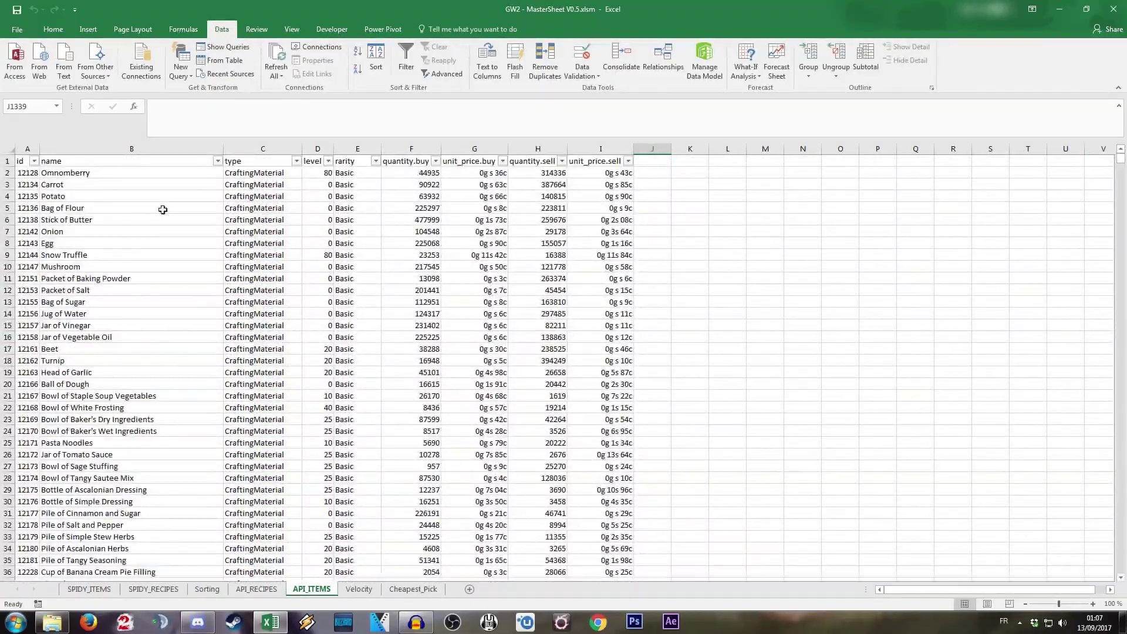
Select the Omnomberry row details B2:E4 and prices F2:I4, then deselect at K4.
{"action": "left_click", "coordinate": [126, 171]}
{"action": "left_click", "coordinate": [264, 173]}
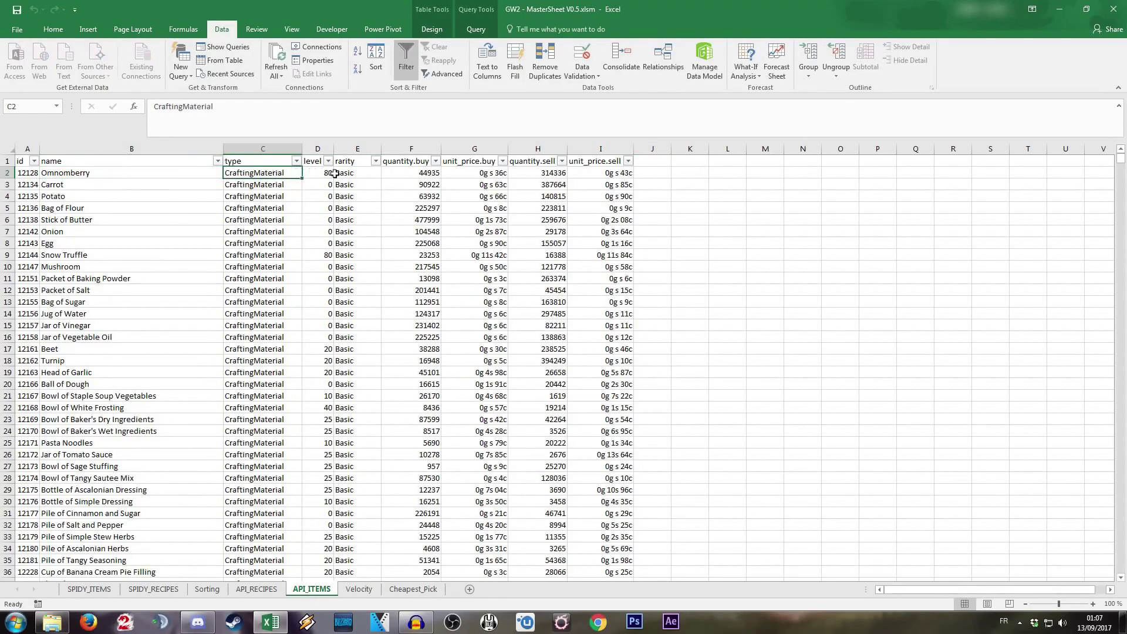
{"action": "left_click_drag", "start_coordinate": [358, 173], "coordinate": [152, 197]}
{"action": "left_click_drag", "start_coordinate": [423, 171], "coordinate": [610, 194]}
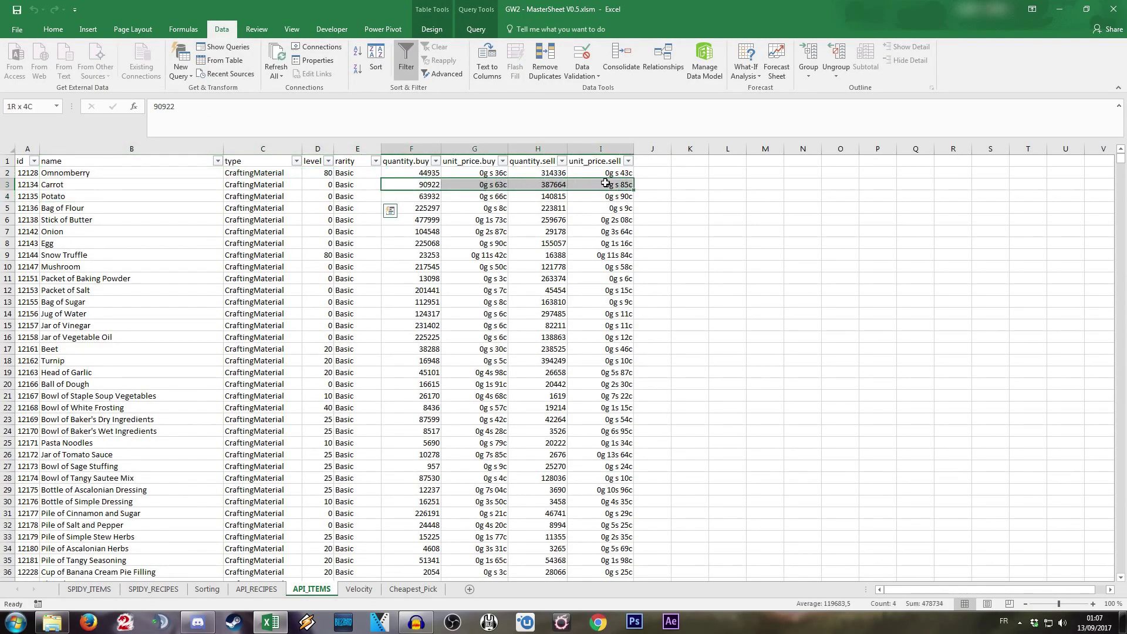
{"action": "left_click", "coordinate": [685, 193]}
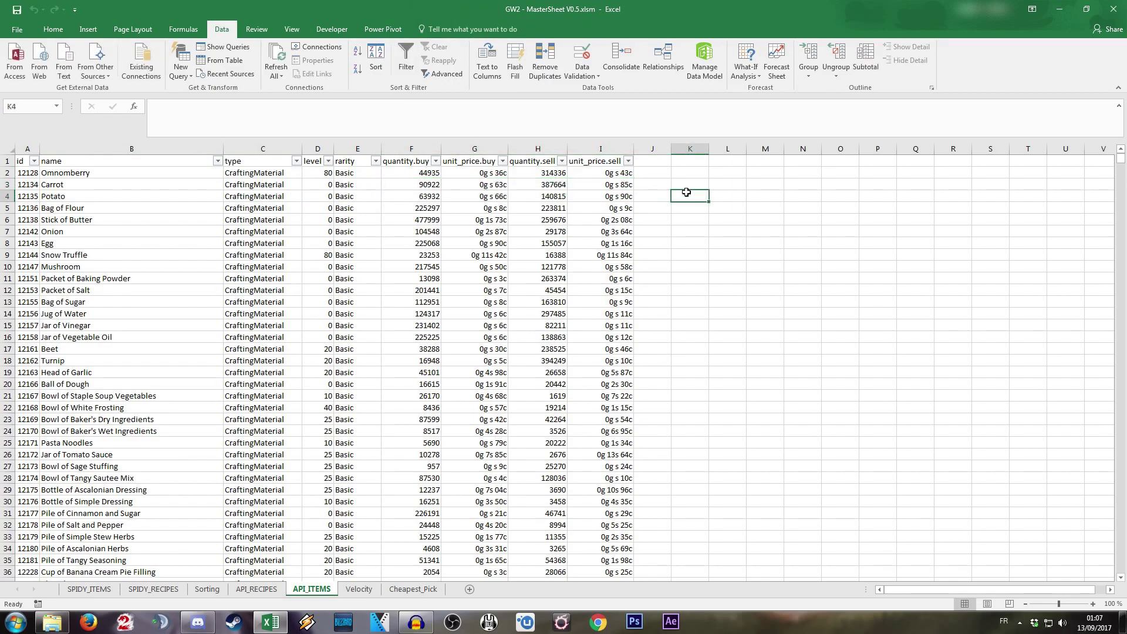
Refresh All workbook data to update item prices, then show the Workbook Queries pane.
{"action": "left_click", "coordinate": [276, 56]}
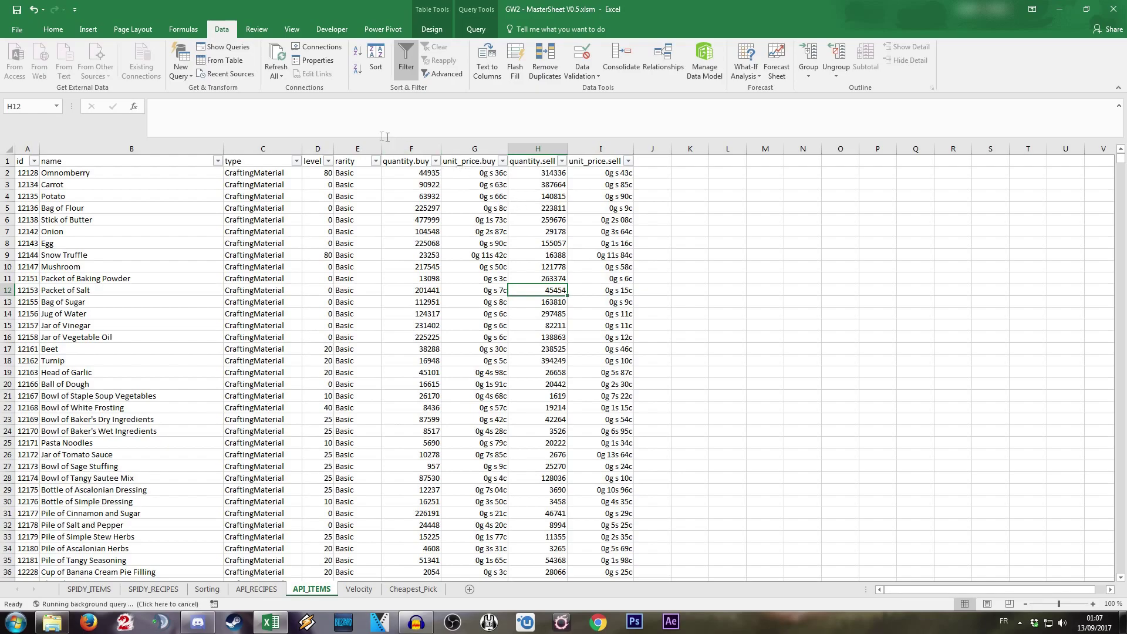
{"action": "left_click", "coordinate": [250, 184]}
{"action": "left_click", "coordinate": [192, 77]}
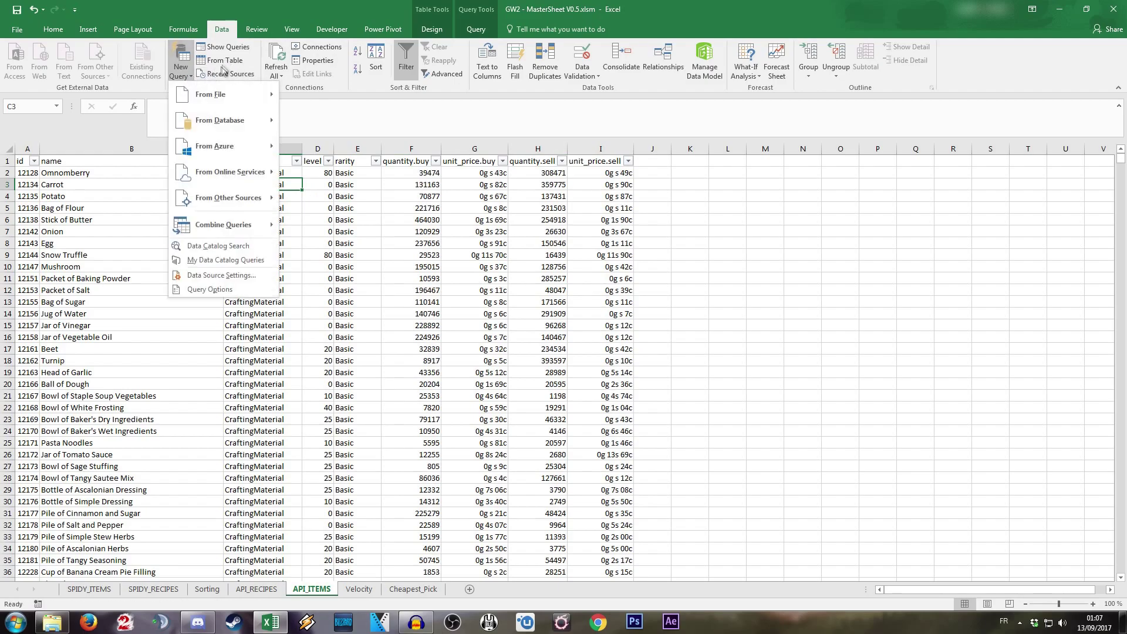
{"action": "left_click", "coordinate": [225, 47]}
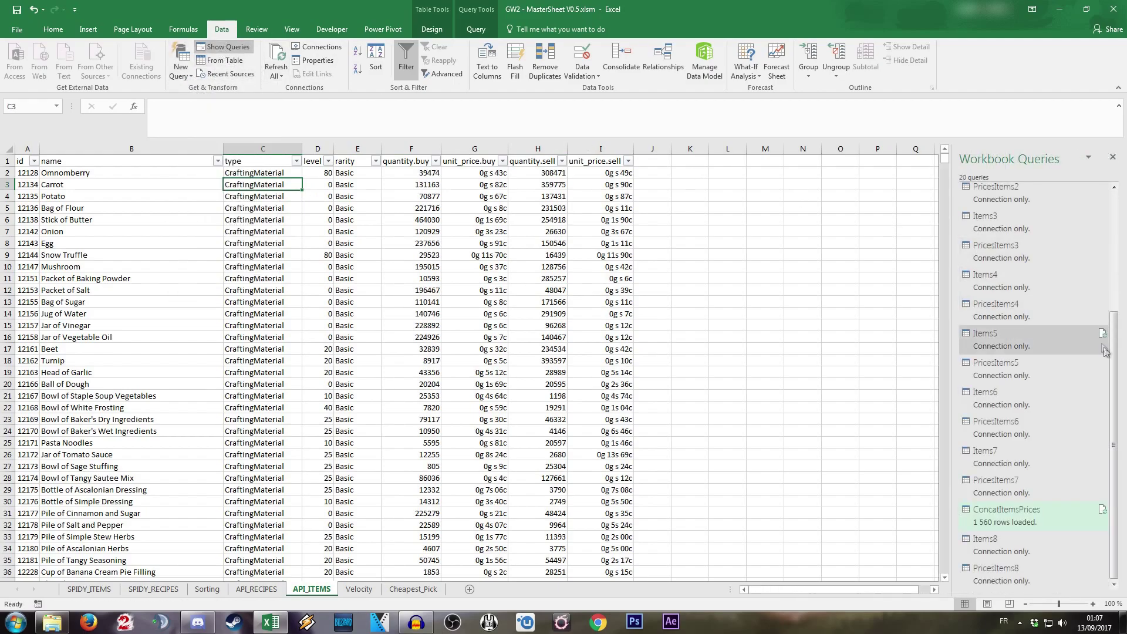
{"action": "left_click_drag", "start_coordinate": [1114, 324], "coordinate": [1113, 210]}
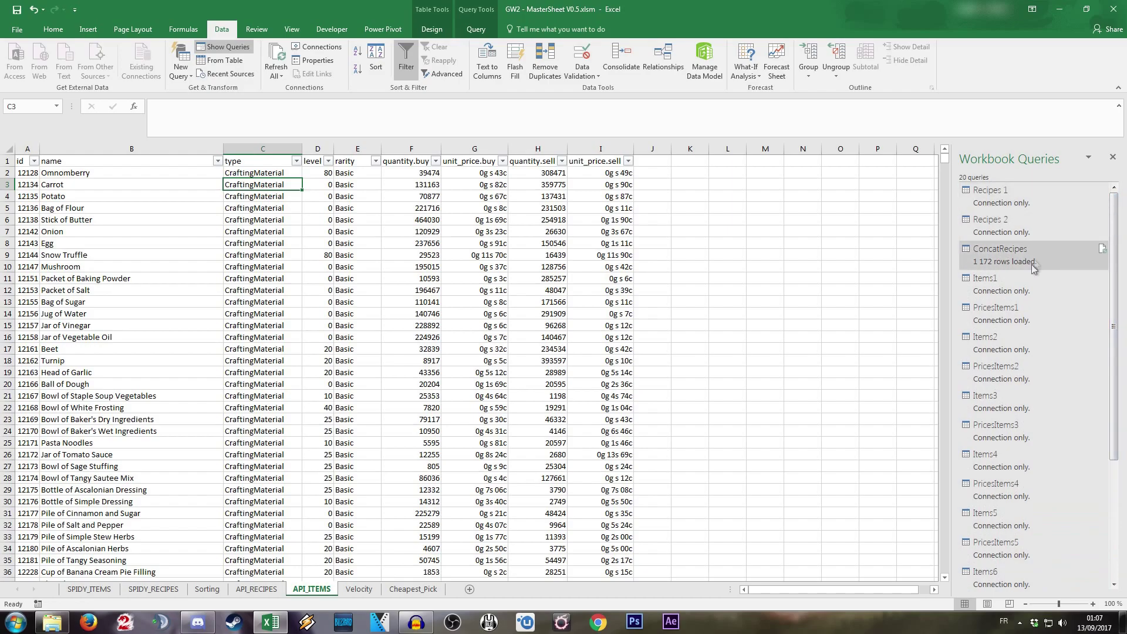
{"action": "mouse_move", "coordinate": [1003, 196]}
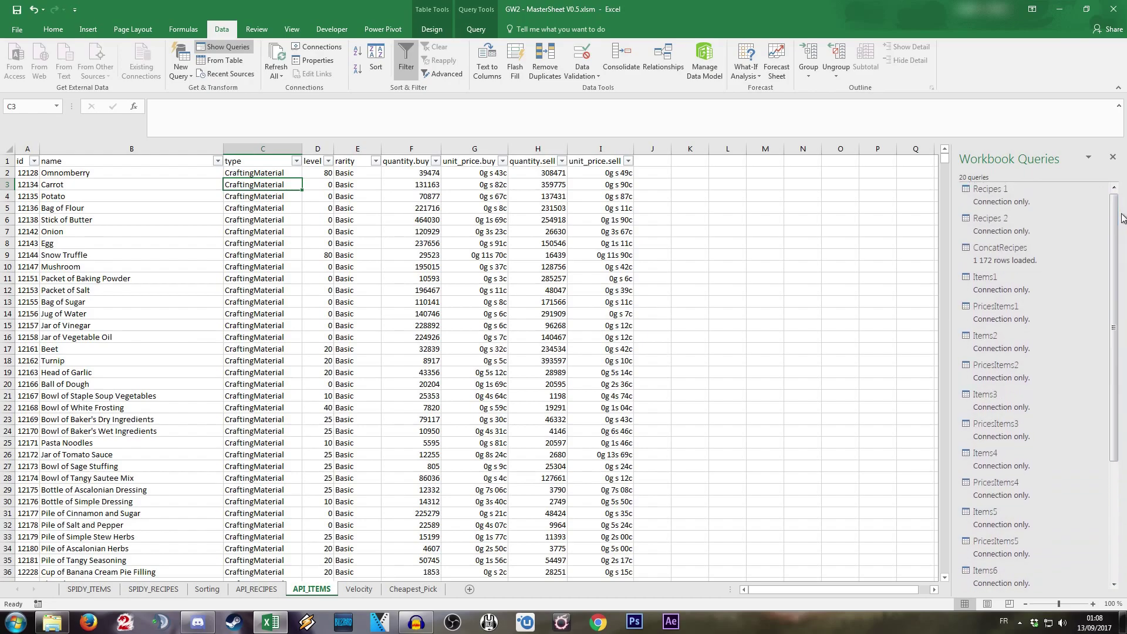
{"action": "left_click", "coordinate": [1018, 203]}
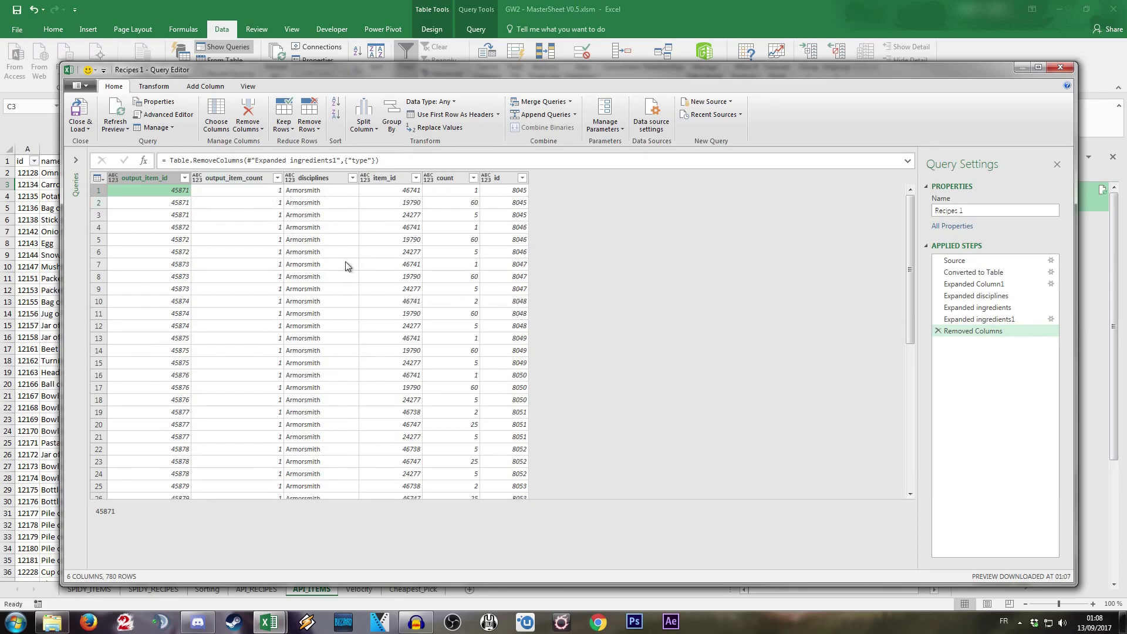
{"action": "scroll", "coordinate": [347, 266], "scroll_direction": "down", "scroll_amount": 10}
{"action": "scroll", "coordinate": [349, 266], "scroll_direction": "up", "scroll_amount": 9}
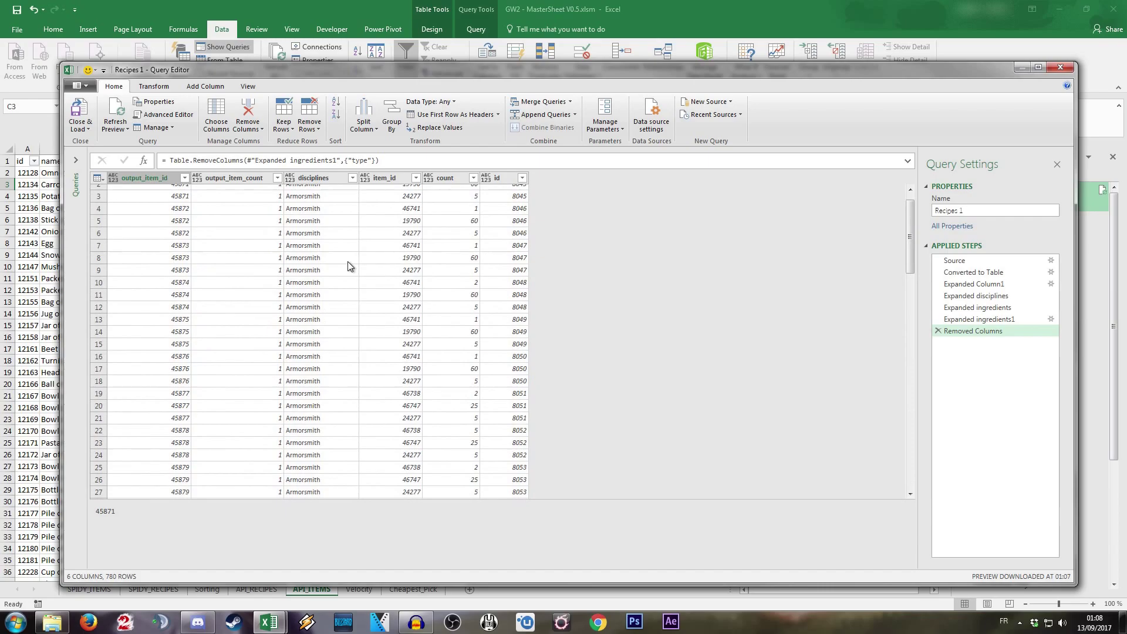
{"action": "scroll", "coordinate": [348, 266], "scroll_direction": "up", "scroll_amount": 1}
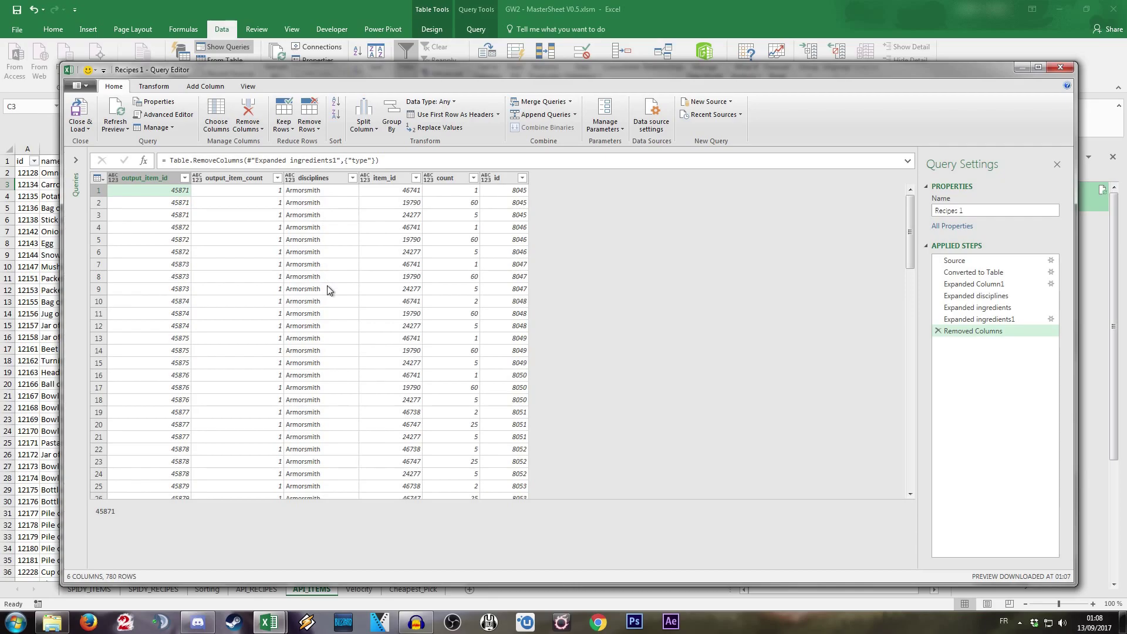
{"action": "left_click", "coordinate": [1060, 67]}
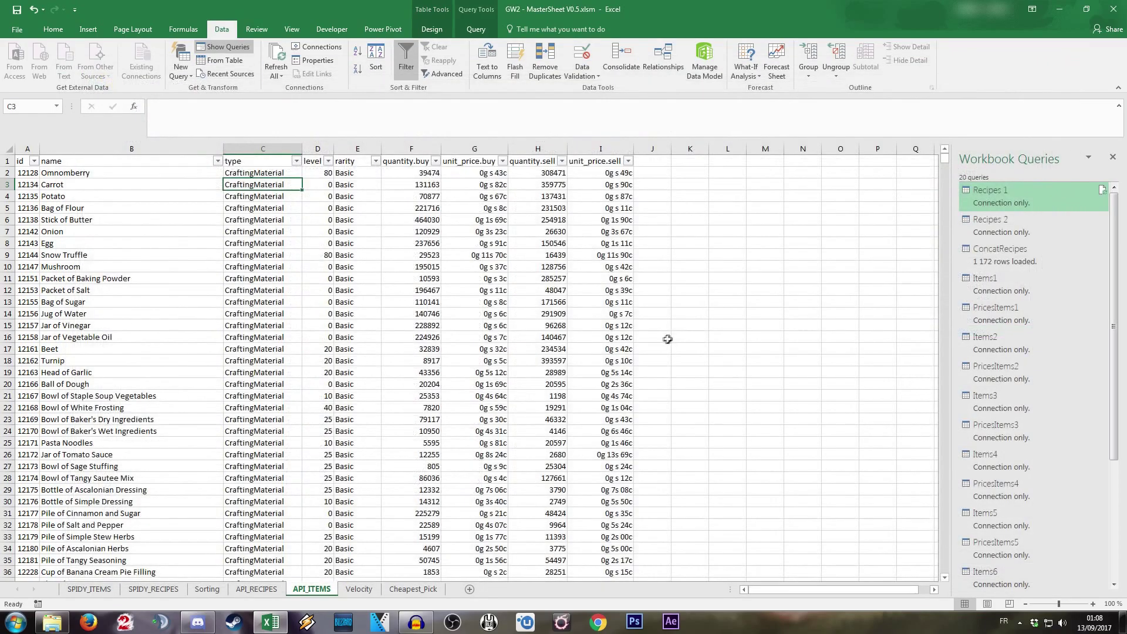
{"action": "left_click", "coordinate": [666, 329]}
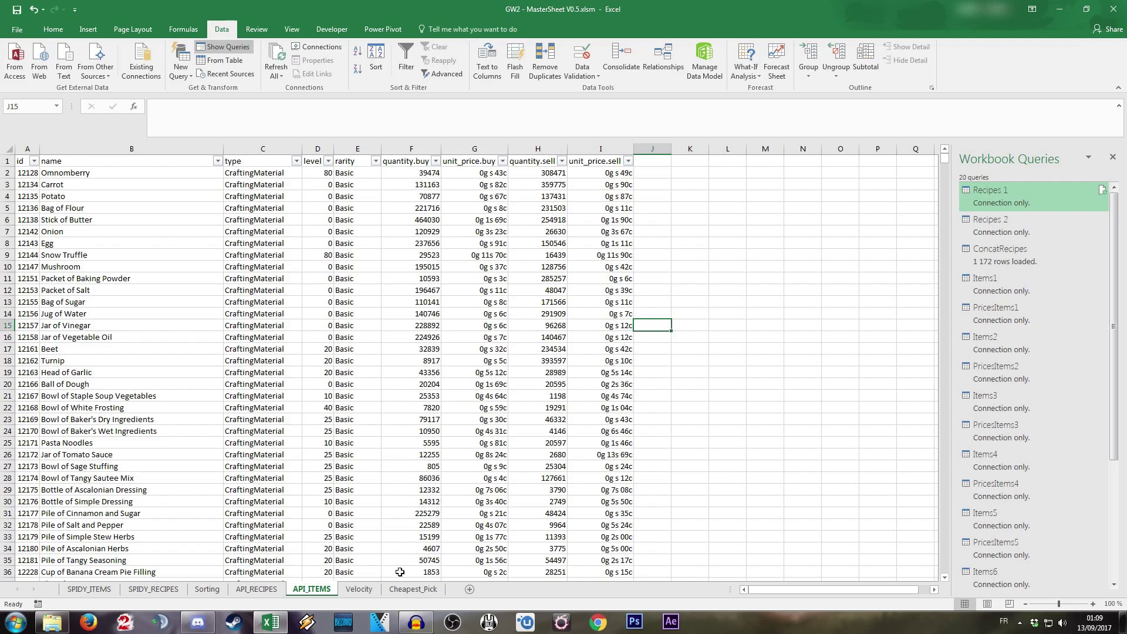
Open Cheapest_Pick, close the queries pane, and check the price lookup formula in E3.
{"action": "left_click", "coordinate": [397, 592]}
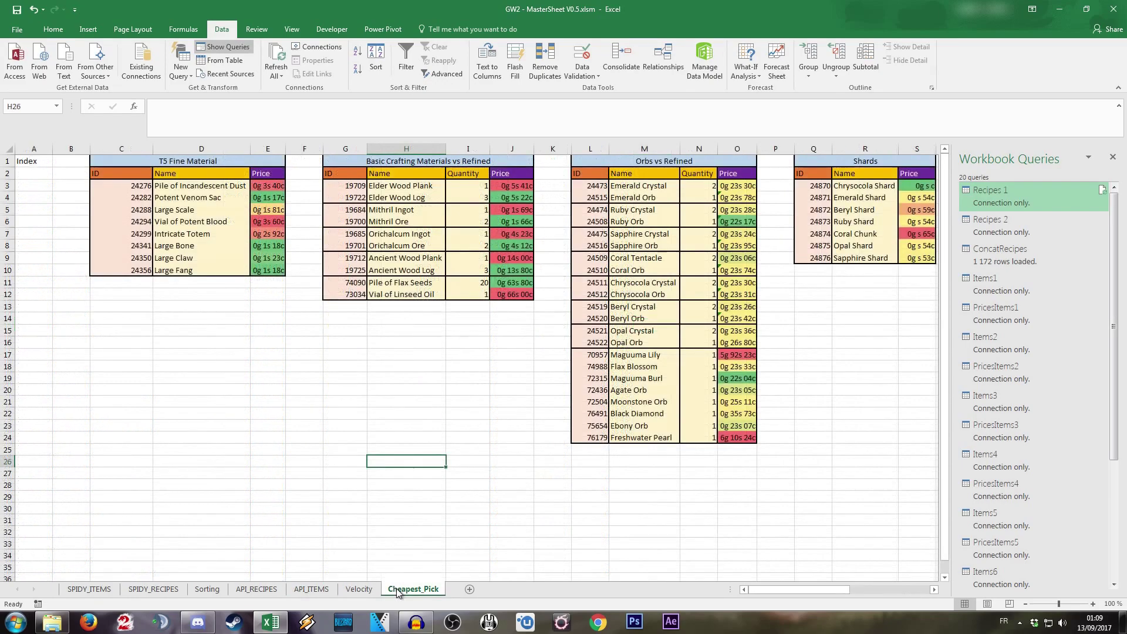
{"action": "left_click", "coordinate": [1112, 158]}
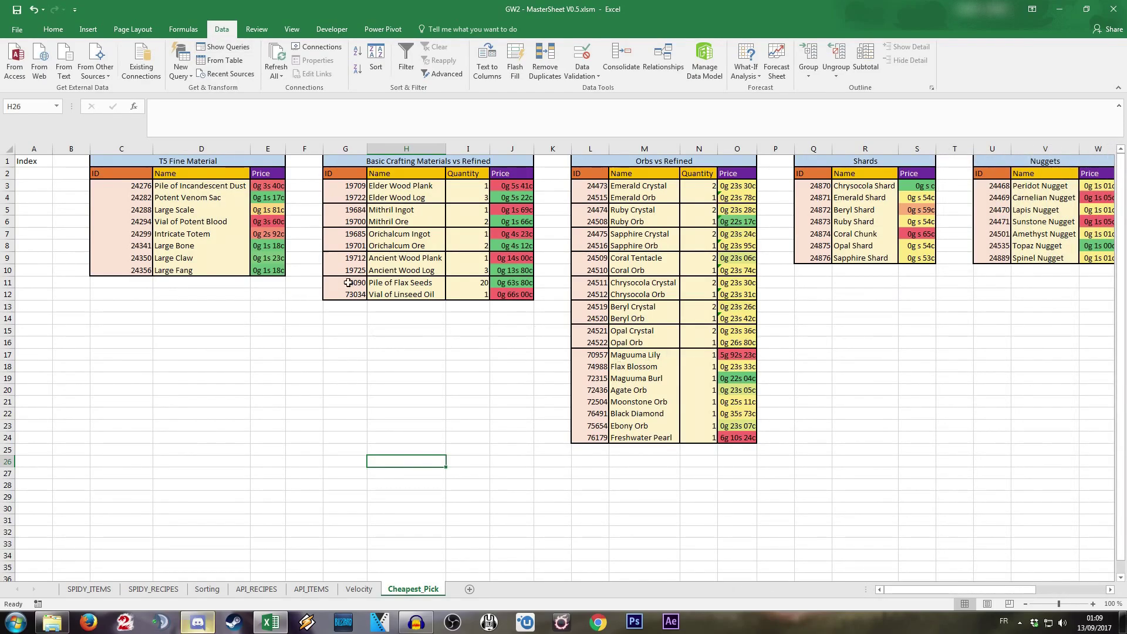
{"action": "left_click_drag", "start_coordinate": [124, 188], "coordinate": [125, 201]}
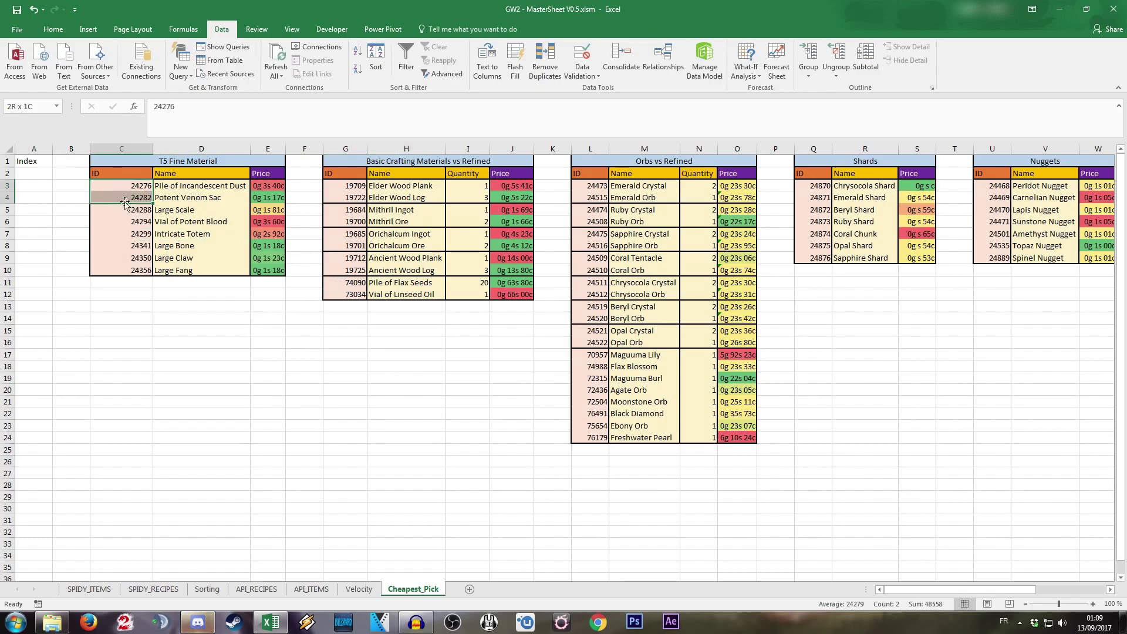
{"action": "left_click", "coordinate": [267, 186]}
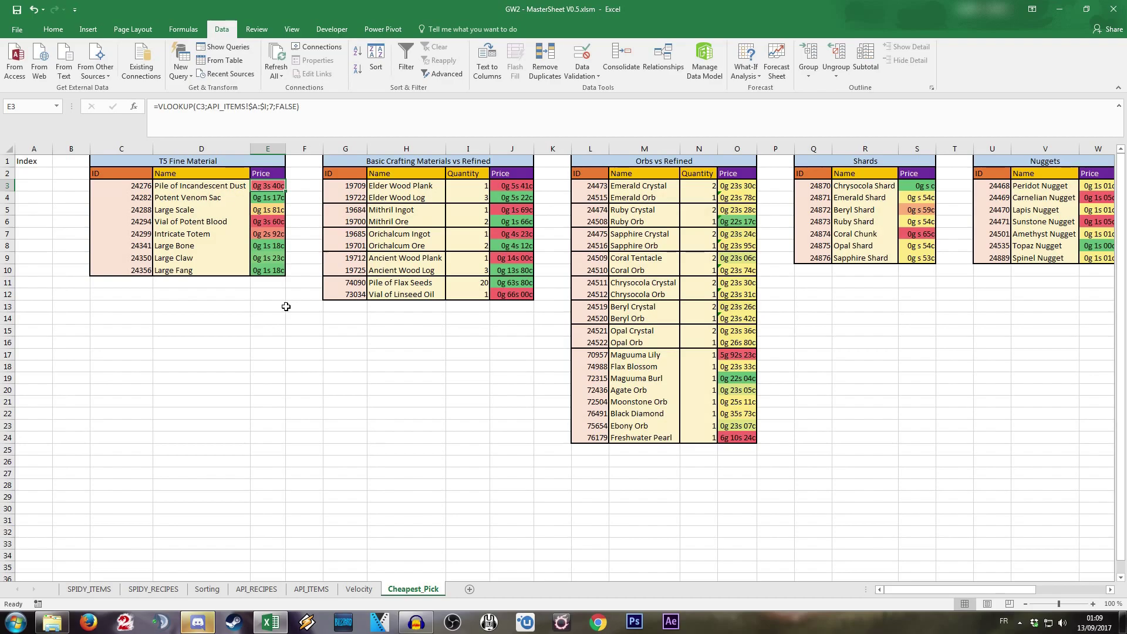
Inspect the T5 Fine Material price formulas in cells J4, O6 and O7.
{"action": "left_click", "coordinate": [265, 159]}
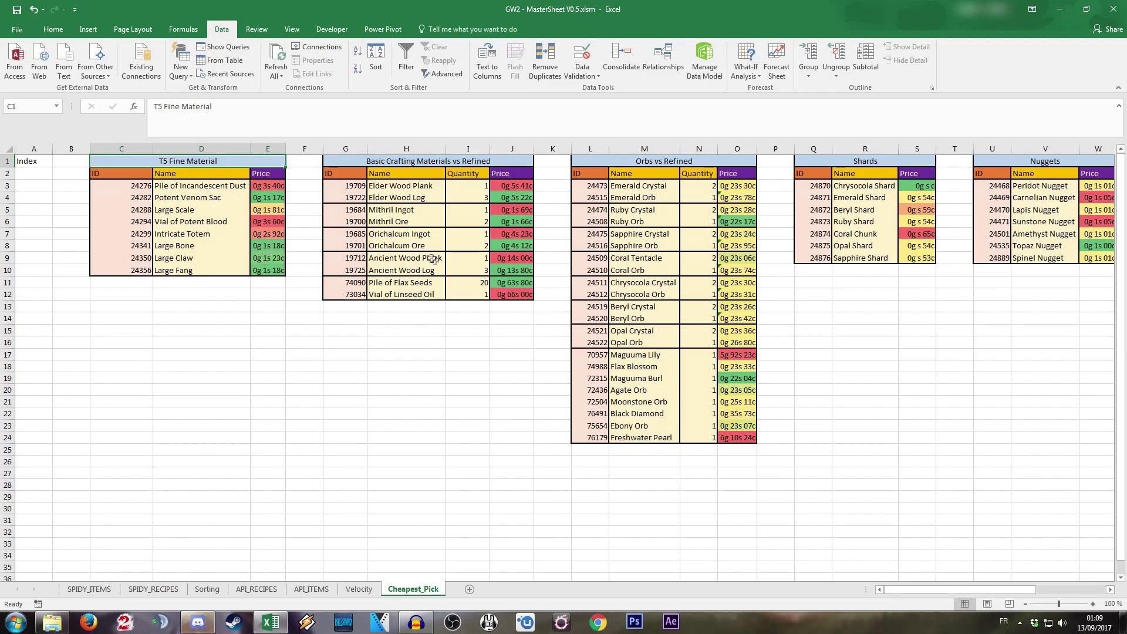
{"action": "left_click", "coordinate": [522, 196]}
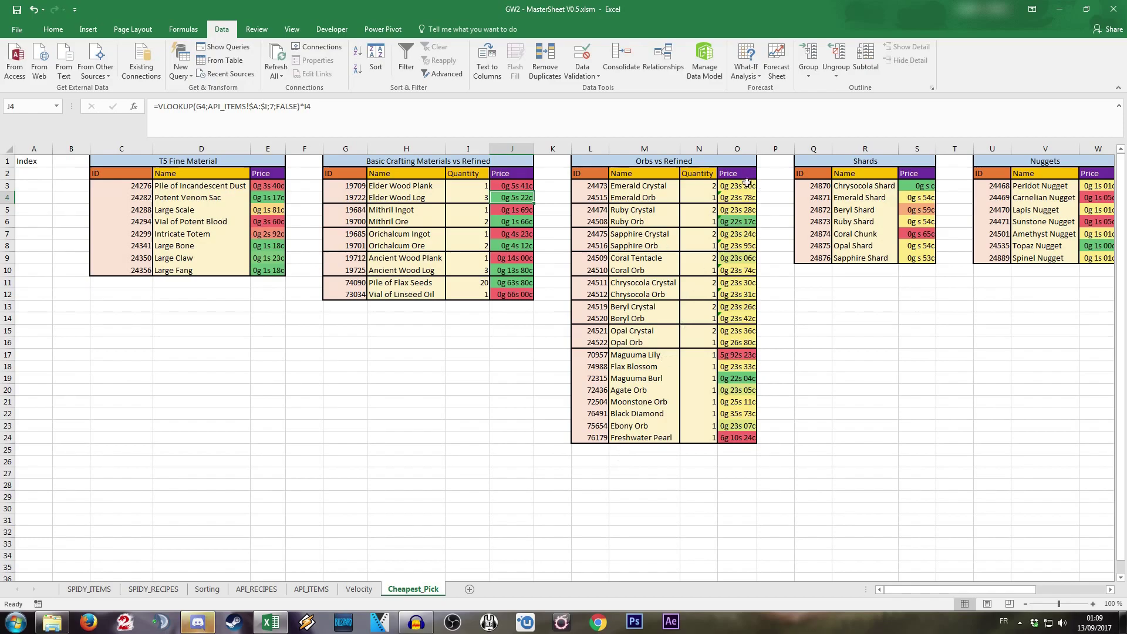
{"action": "left_click", "coordinate": [734, 223]}
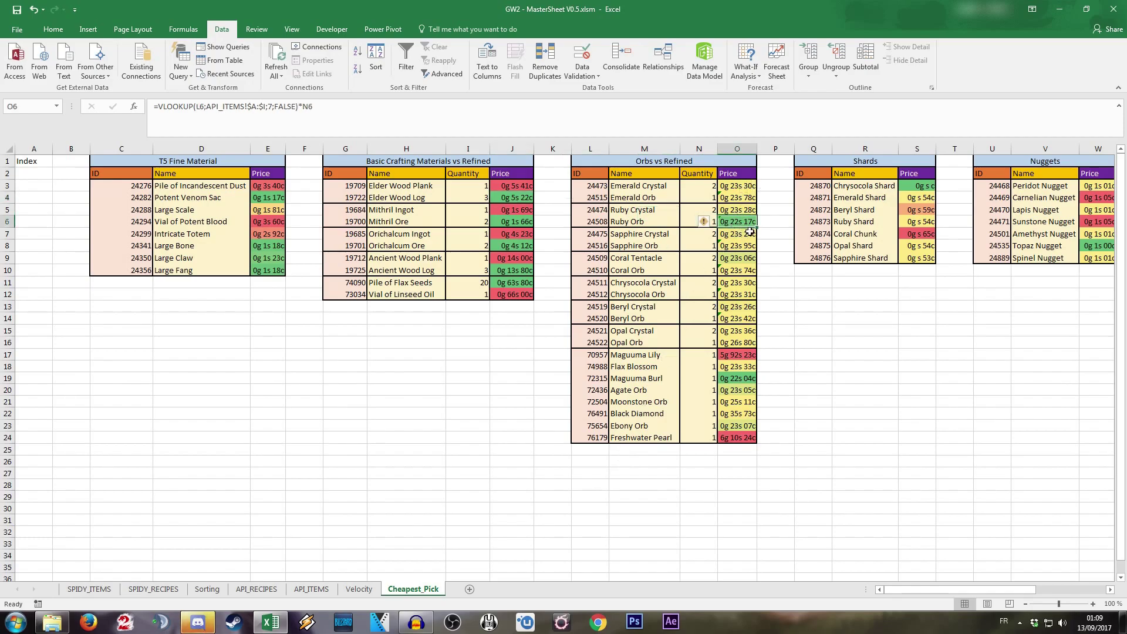
{"action": "left_click", "coordinate": [750, 231]}
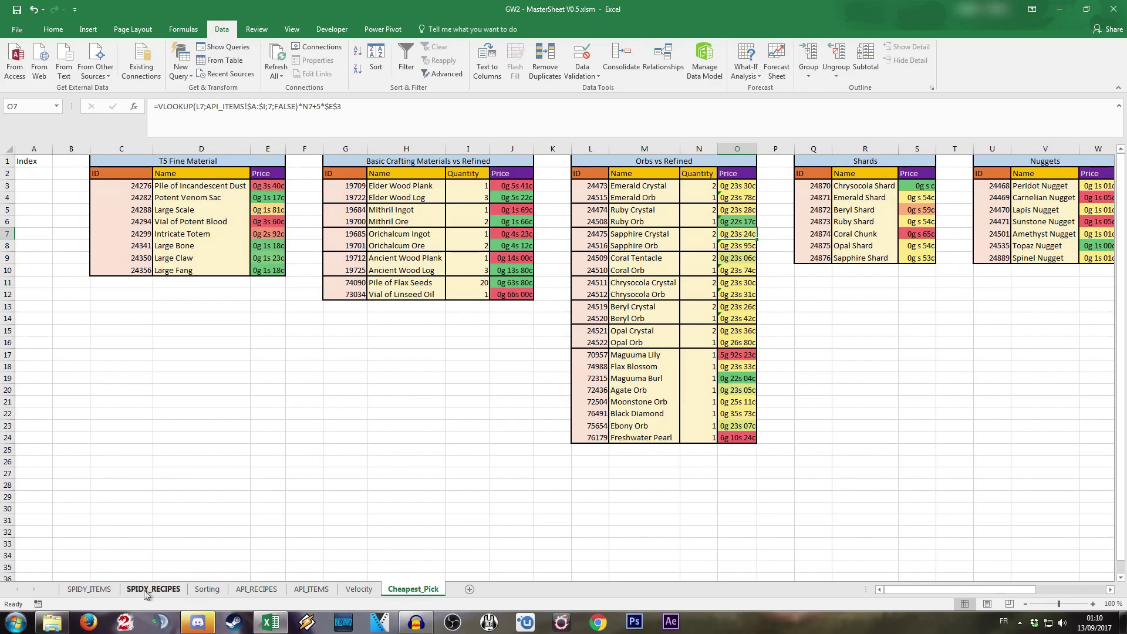
Look at item ID 12134 on the Sorting sheet, then glance at the Velocity sheet.
{"action": "left_click", "coordinate": [208, 590]}
{"action": "left_click", "coordinate": [668, 171]}
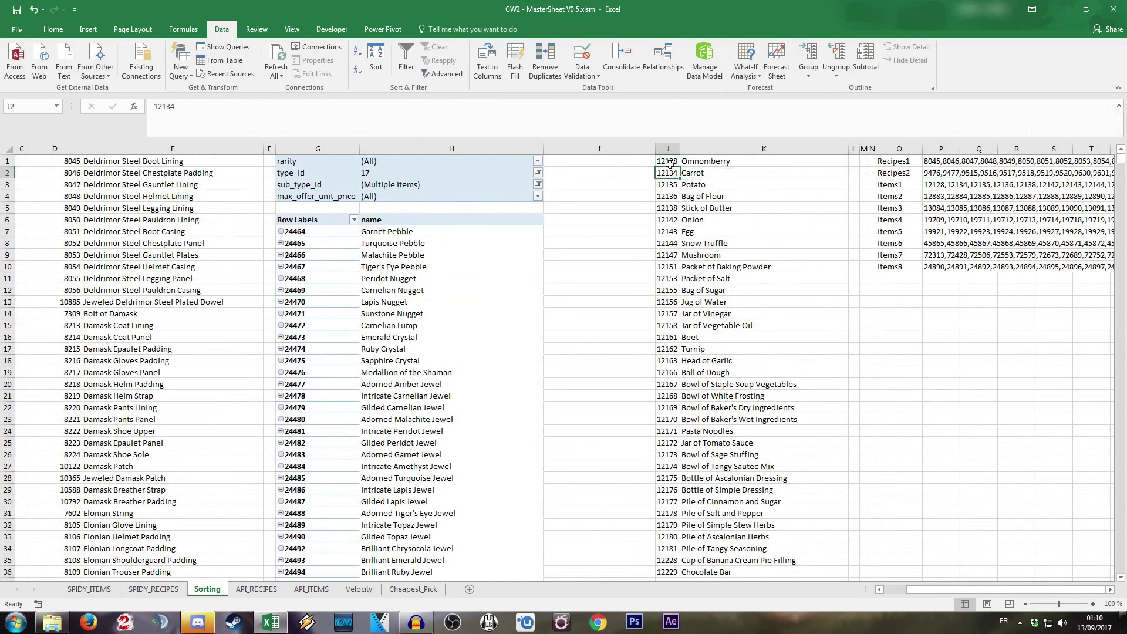
{"action": "mouse_move", "coordinate": [655, 172]}
{"action": "left_mouse_down"}
{"action": "mouse_move", "coordinate": [661, 302]}
{"action": "mouse_move", "coordinate": [668, 175]}
{"action": "left_mouse_up"}
{"action": "key", "text": "ctrl+Page_Down"}
{"action": "key", "text": "ctrl+Page_Down"}
{"action": "key", "text": "ctrl+Page_Down"}
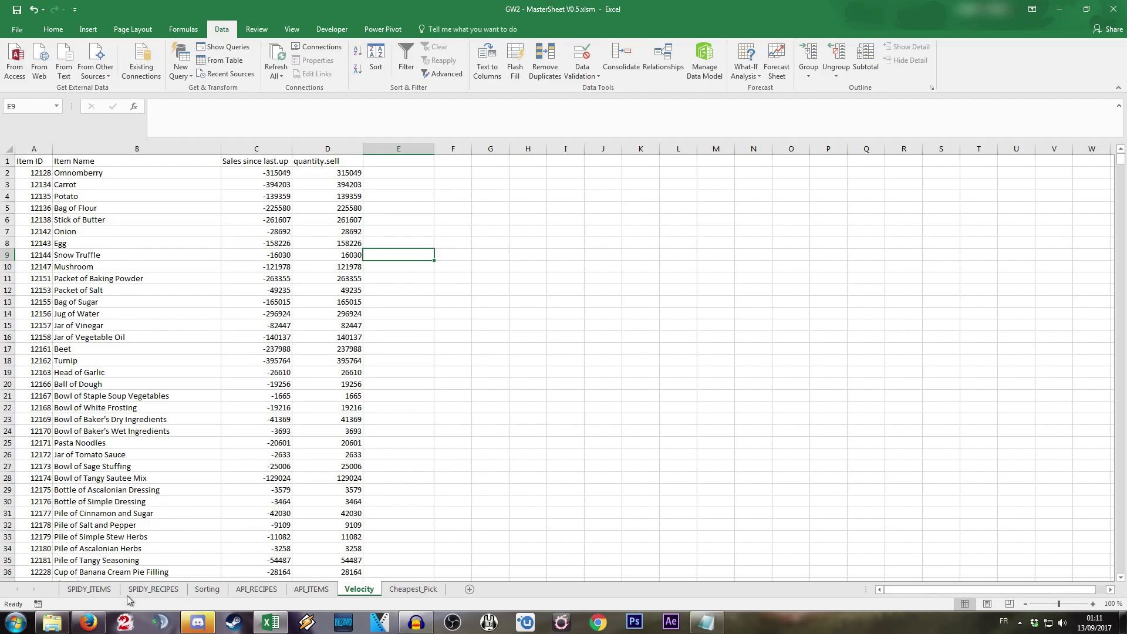
Copy the Items1 comma-separated ID list from cell P3 of the Sorting sheet.
{"action": "left_click", "coordinate": [206, 589]}
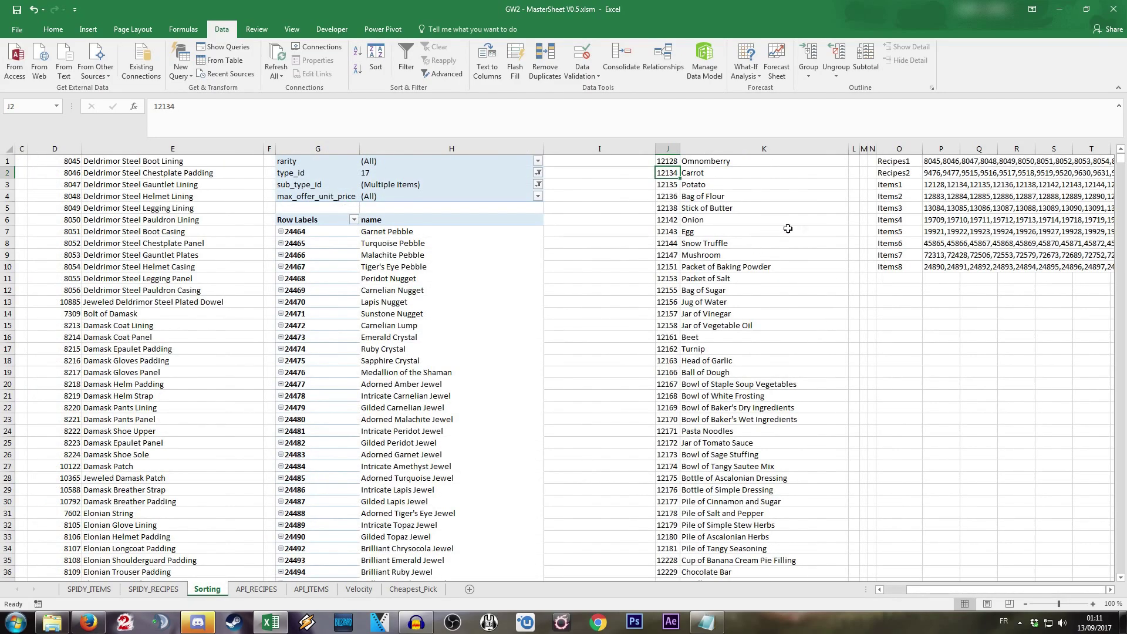
{"action": "left_click", "coordinate": [936, 187]}
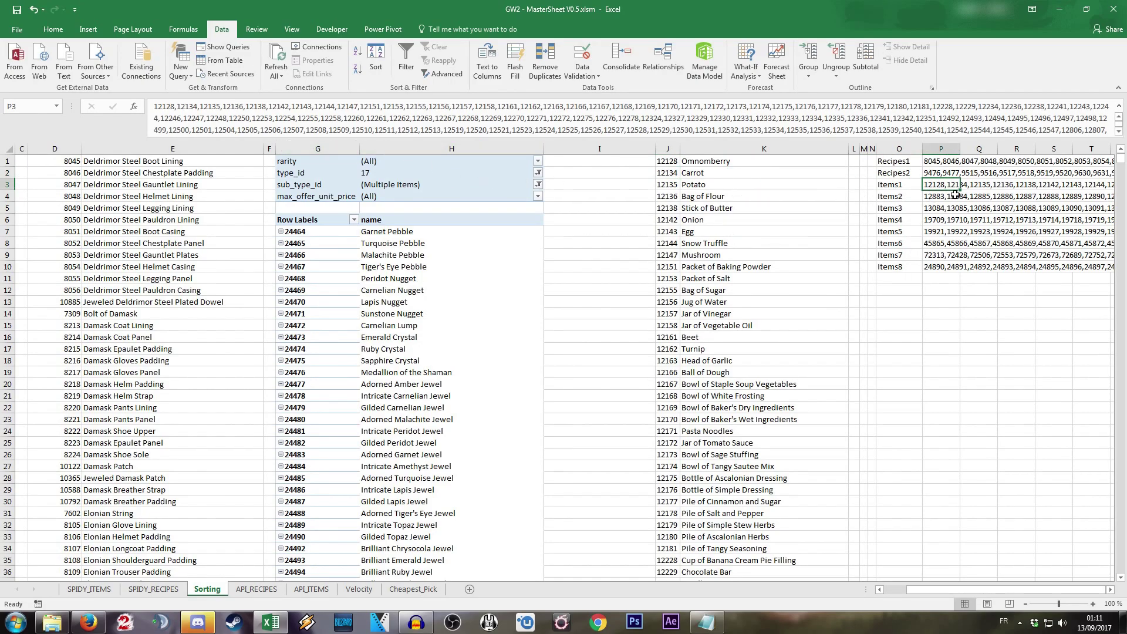
{"action": "key", "text": "ctrl+c"}
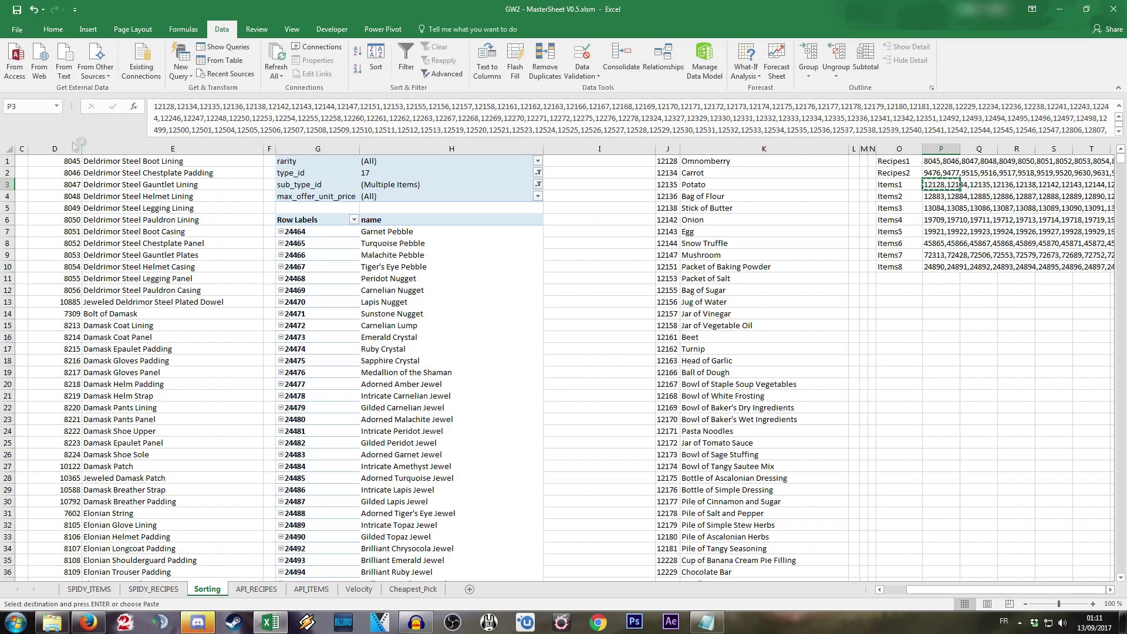
{"action": "left_click", "coordinate": [181, 65]}
Start a From Web query and paste the copied ID list as its address.
{"action": "mouse_move", "coordinate": [229, 198]}
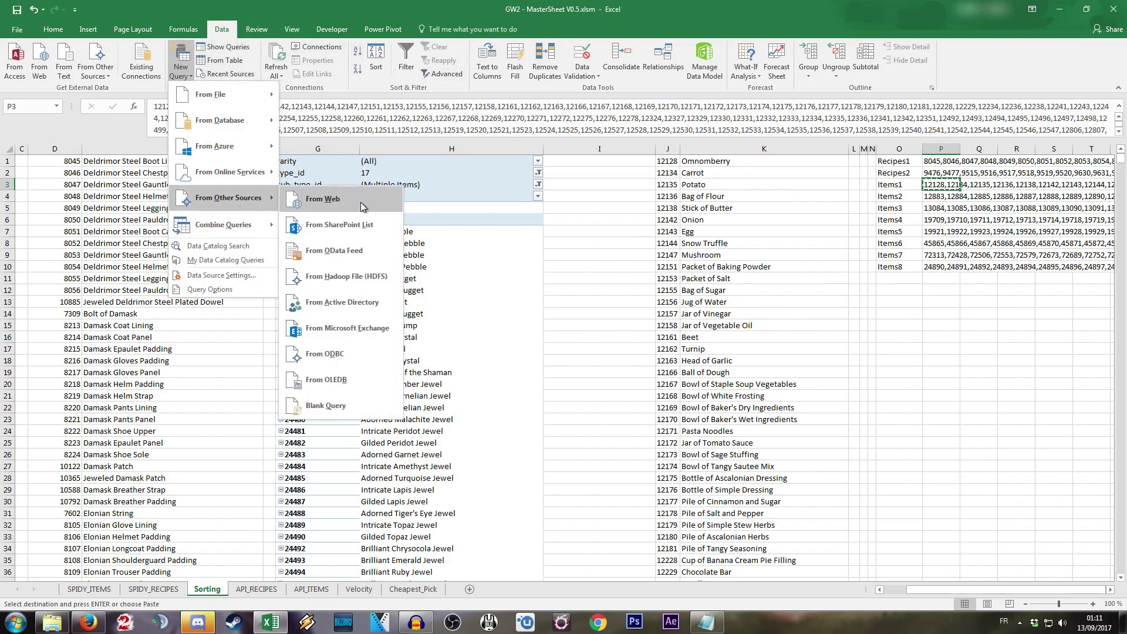
{"action": "left_click", "coordinate": [359, 197]}
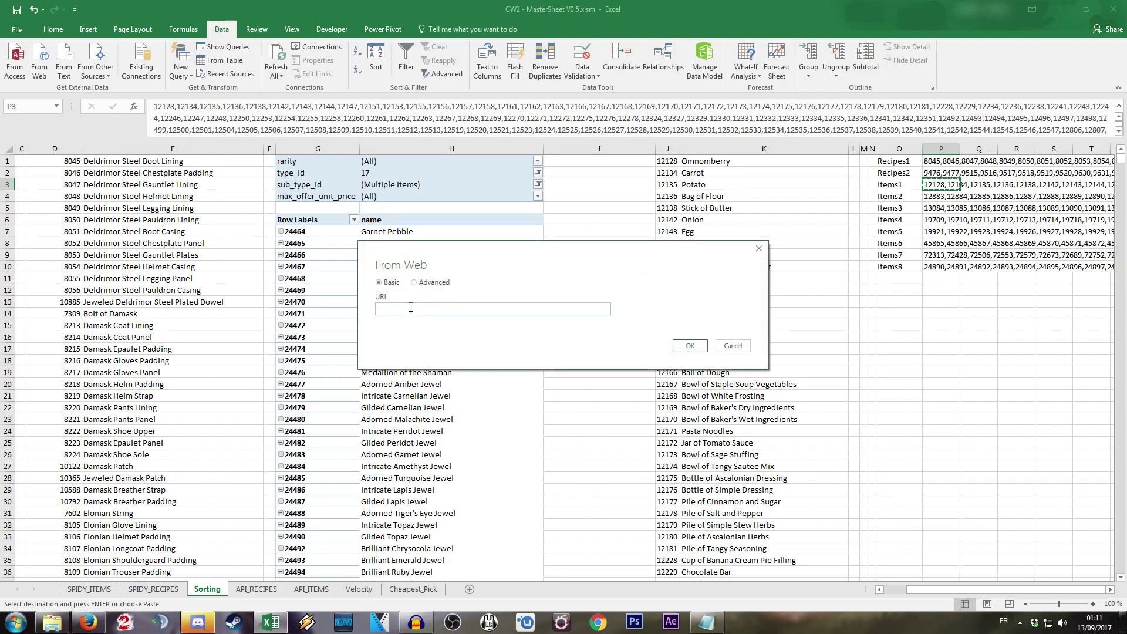
{"action": "key", "text": "ctrl+v"}
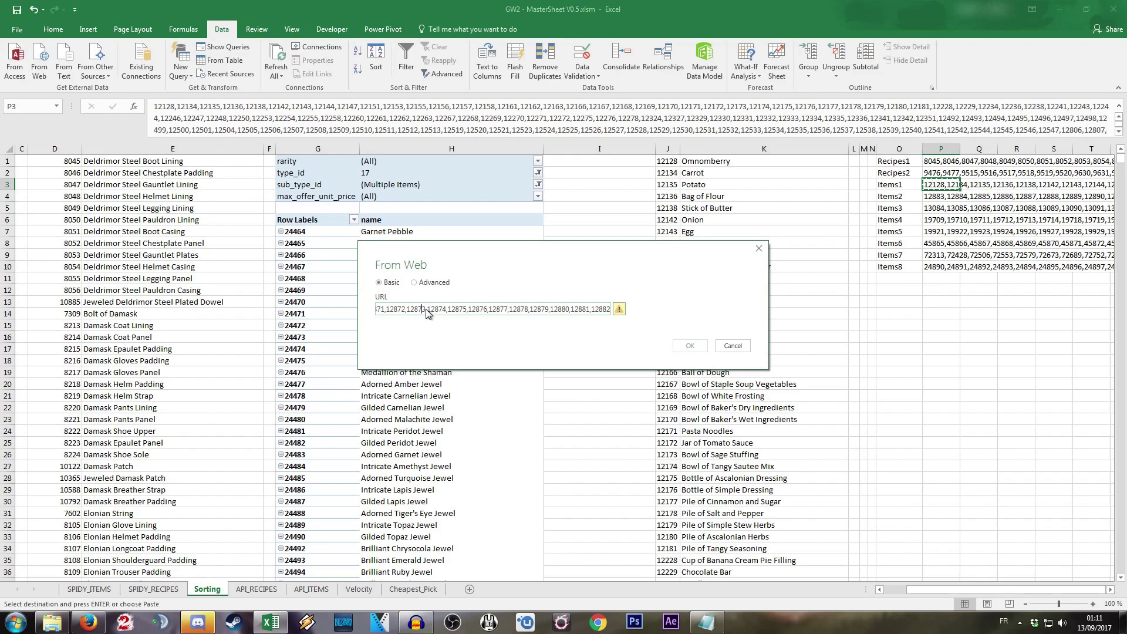
{"action": "key", "text": "Left"}
{"action": "key", "text": "Left"}
{"action": "key", "text": "Left"}
{"action": "key", "text": "Left"}
{"action": "key", "text": "Left"}
{"action": "key", "text": "Left"}
{"action": "key", "text": "Left"}
{"action": "key", "text": "Left"}
{"action": "key", "text": "Left"}
{"action": "key", "text": "Left"}
{"action": "key", "text": "Left"}
{"action": "key", "text": "Left"}
{"action": "key", "text": "Left"}
{"action": "key", "text": "Left"}
{"action": "key", "text": "Left"}
{"action": "key", "text": "Left"}
{"action": "key", "text": "Left"}
{"action": "key", "text": "Left"}
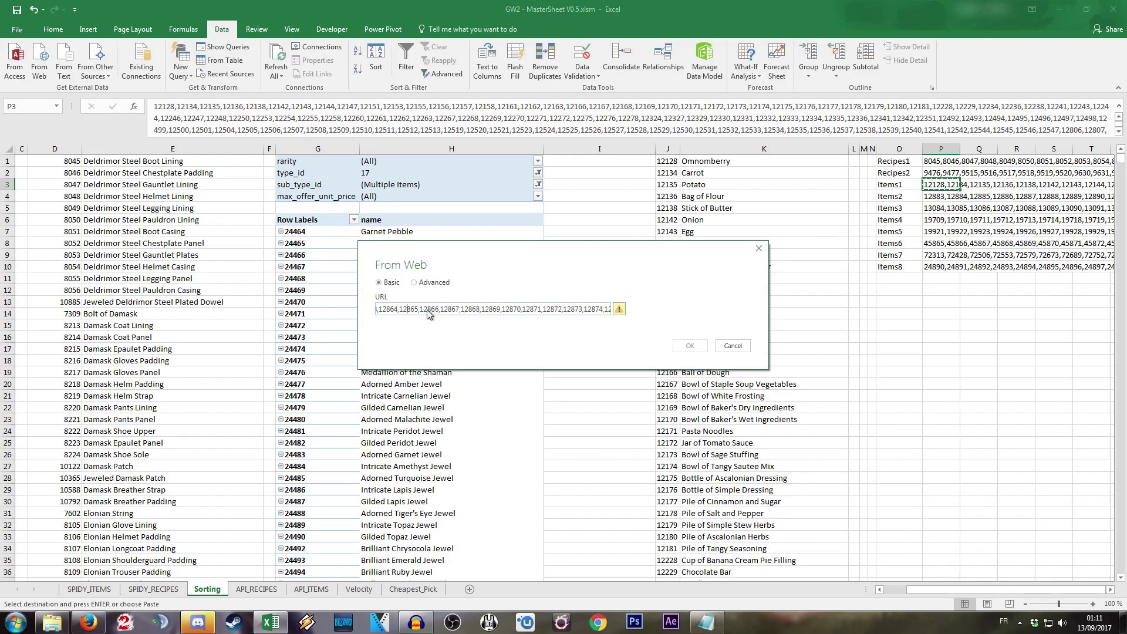
{"action": "left_click_drag", "start_coordinate": [426, 313], "coordinate": [322, 314]}
{"action": "left_click", "coordinate": [383, 312]}
{"action": "key", "text": "ctrl+v"}
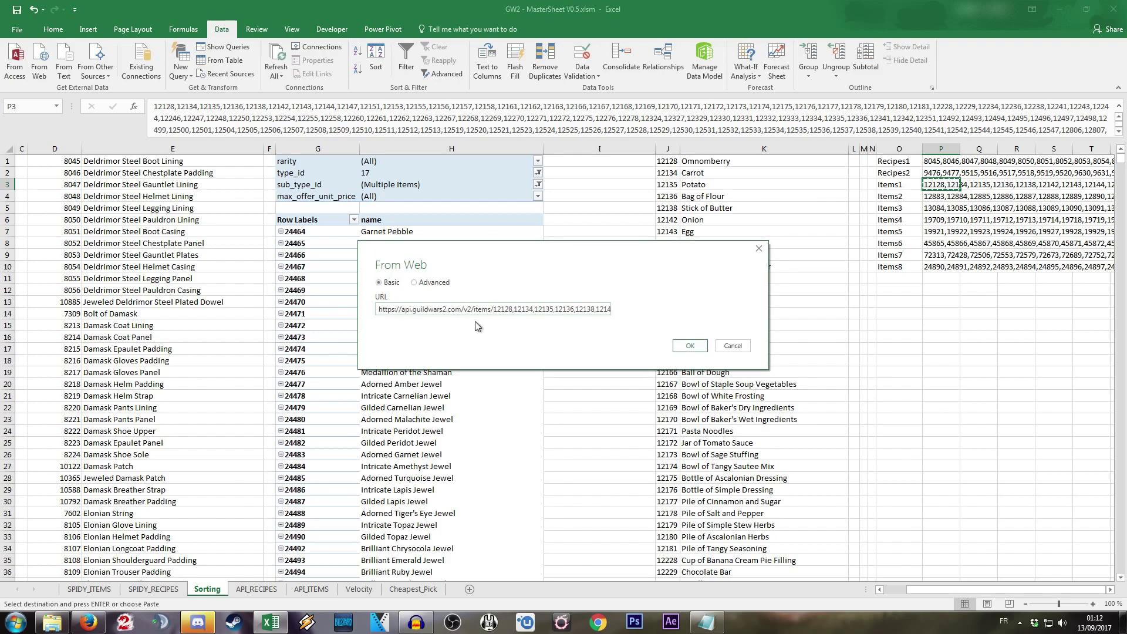
{"action": "type", "text": "ids="}
{"action": "key", "text": "Left"}
{"action": "key", "text": "Left"}
{"action": "key", "text": "Left"}
{"action": "key", "text": "Left"}
{"action": "key", "text": "BackSpace"}
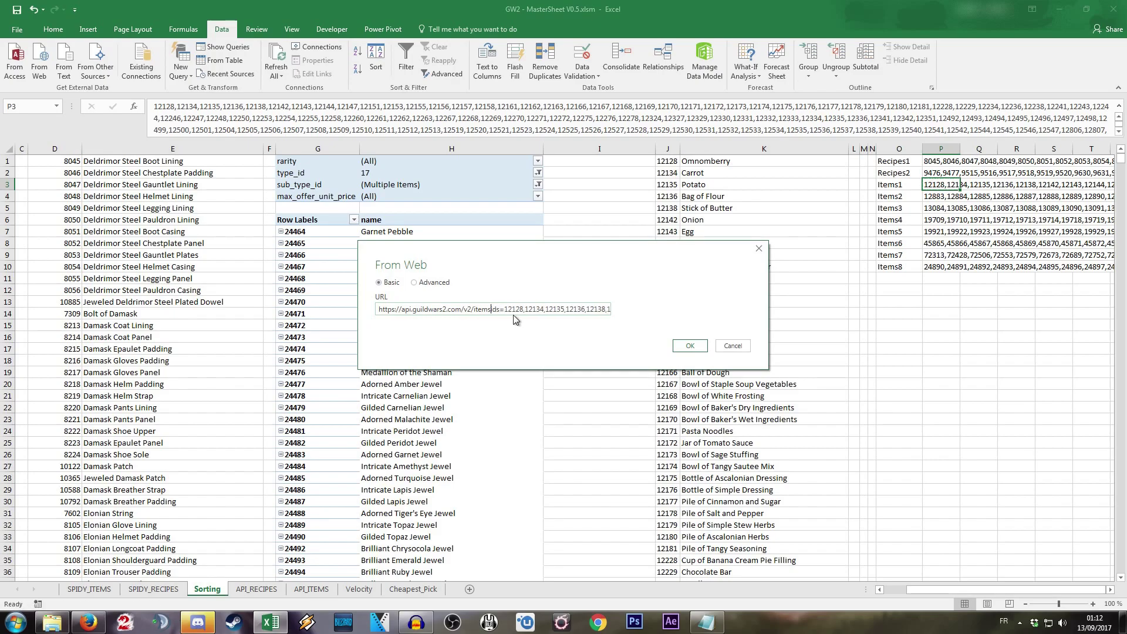
{"action": "type", "text": "?"}
{"action": "left_click", "coordinate": [685, 347]}
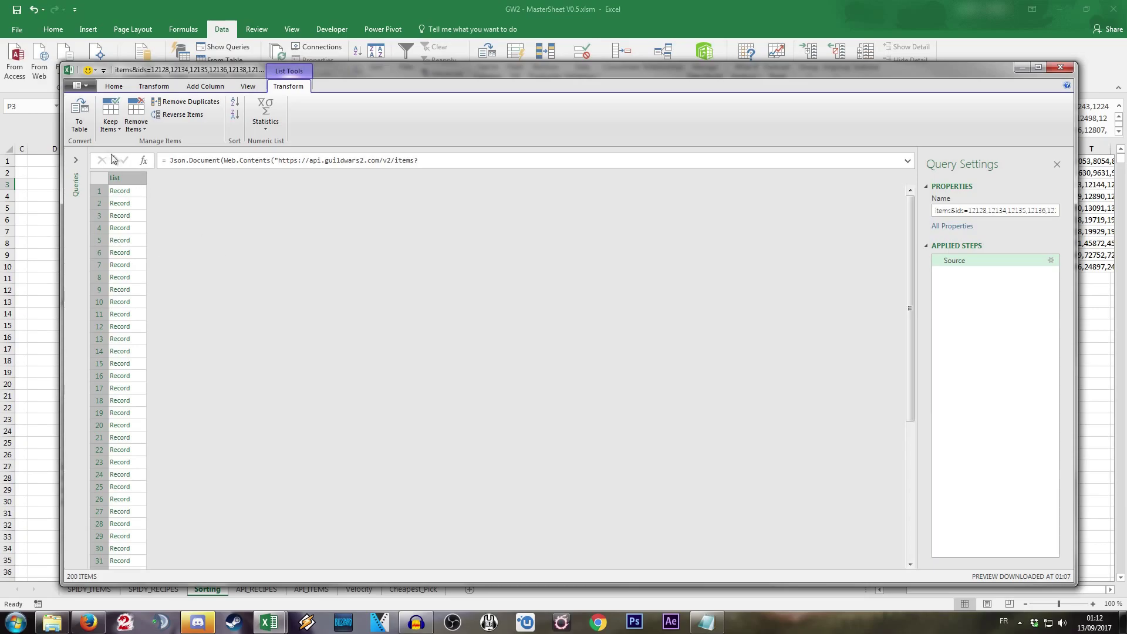
Convert the item record list to a table and turn off the Column1 prefix for expanded fields.
{"action": "left_click", "coordinate": [83, 112]}
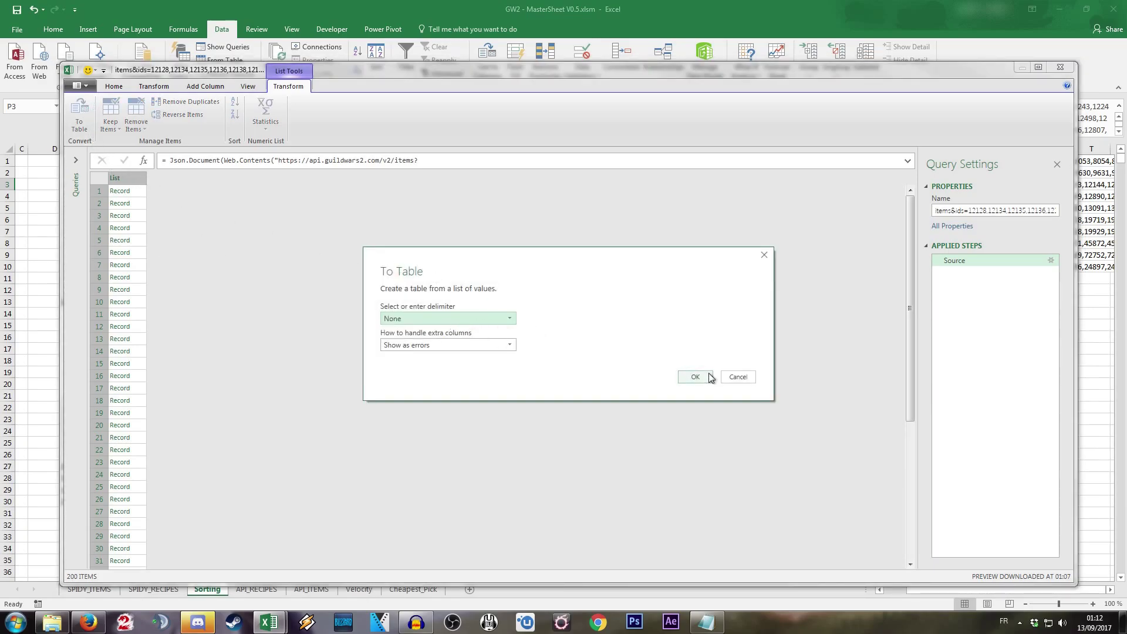
{"action": "left_click", "coordinate": [709, 377]}
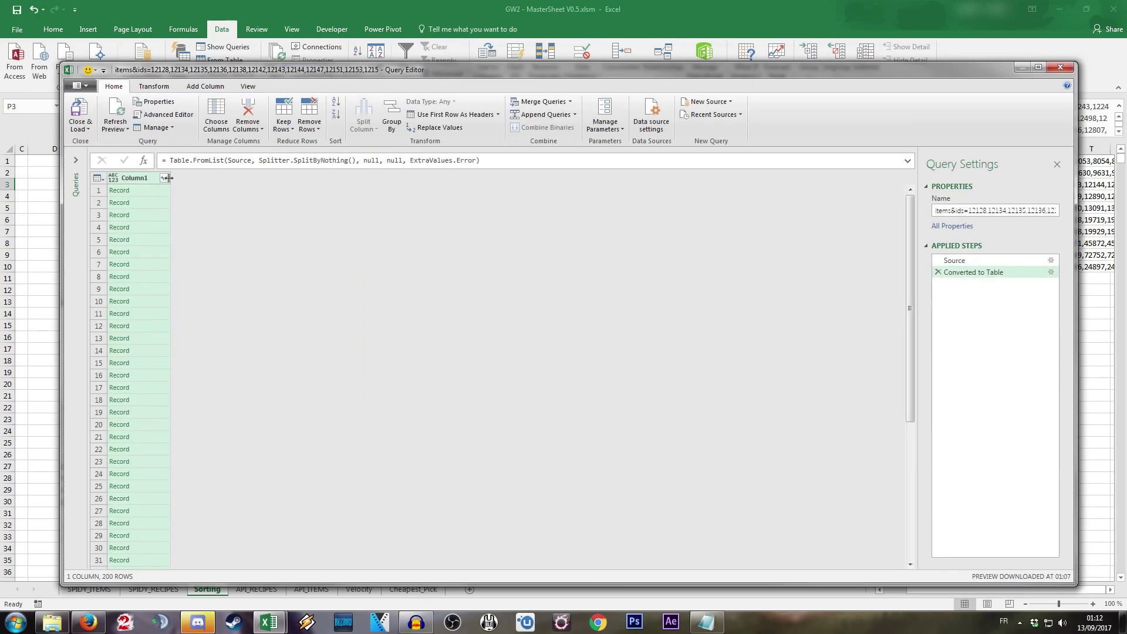
{"action": "left_click", "coordinate": [164, 178]}
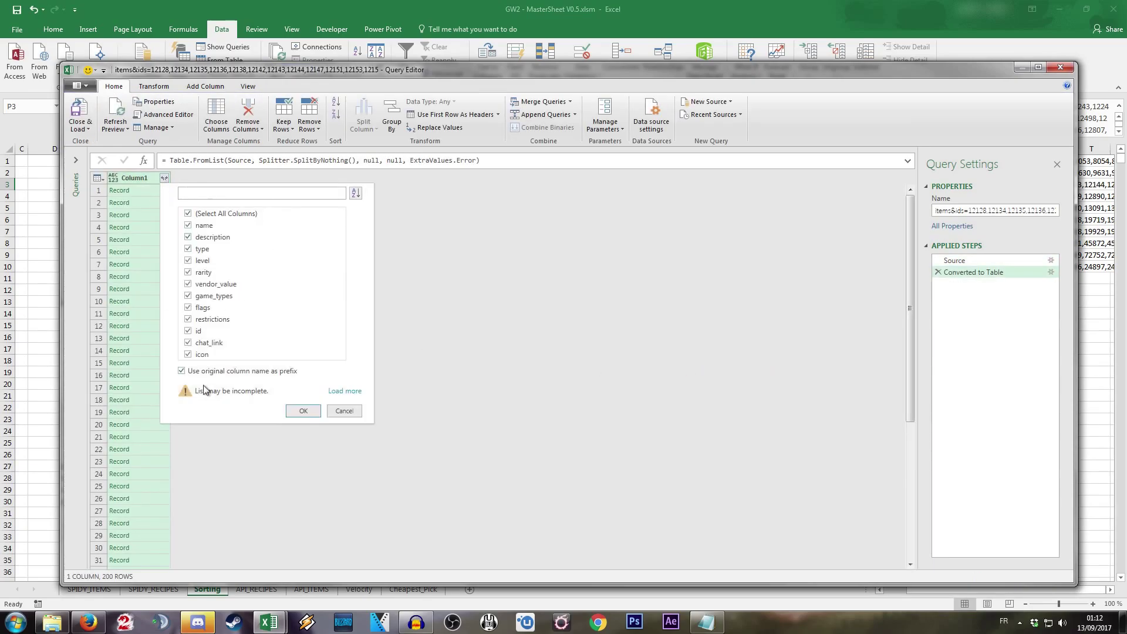
{"action": "left_click", "coordinate": [182, 371]}
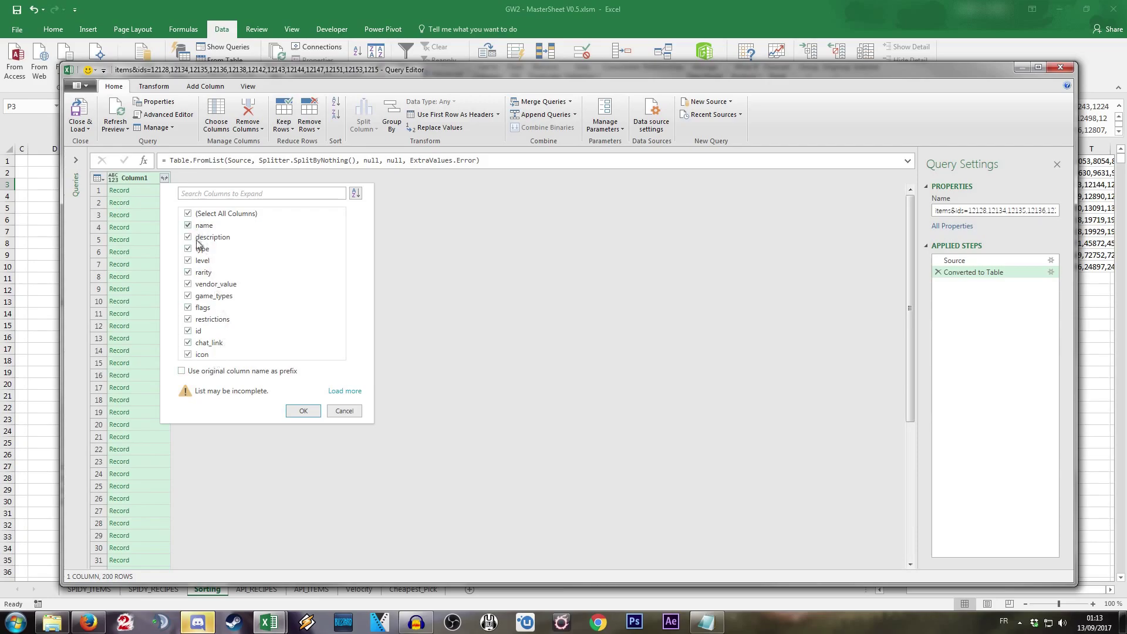
Expand Column1 keeping only name, type, level, rarity and id, dropping description, flags, icon and others.
{"action": "left_click", "coordinate": [197, 287]}
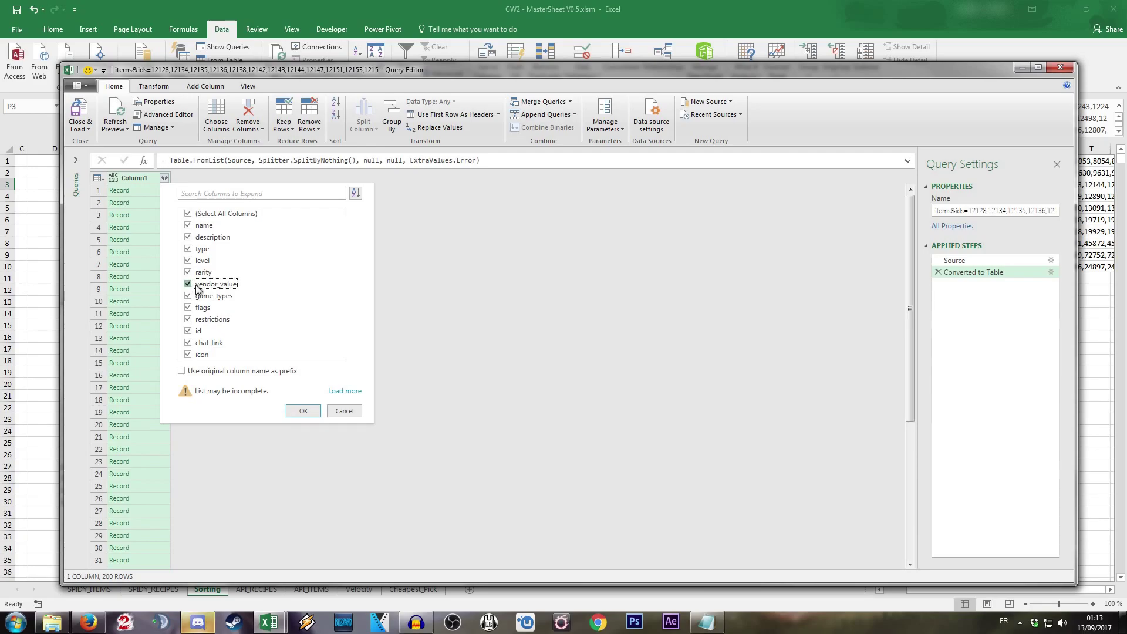
{"action": "left_click", "coordinate": [189, 237]}
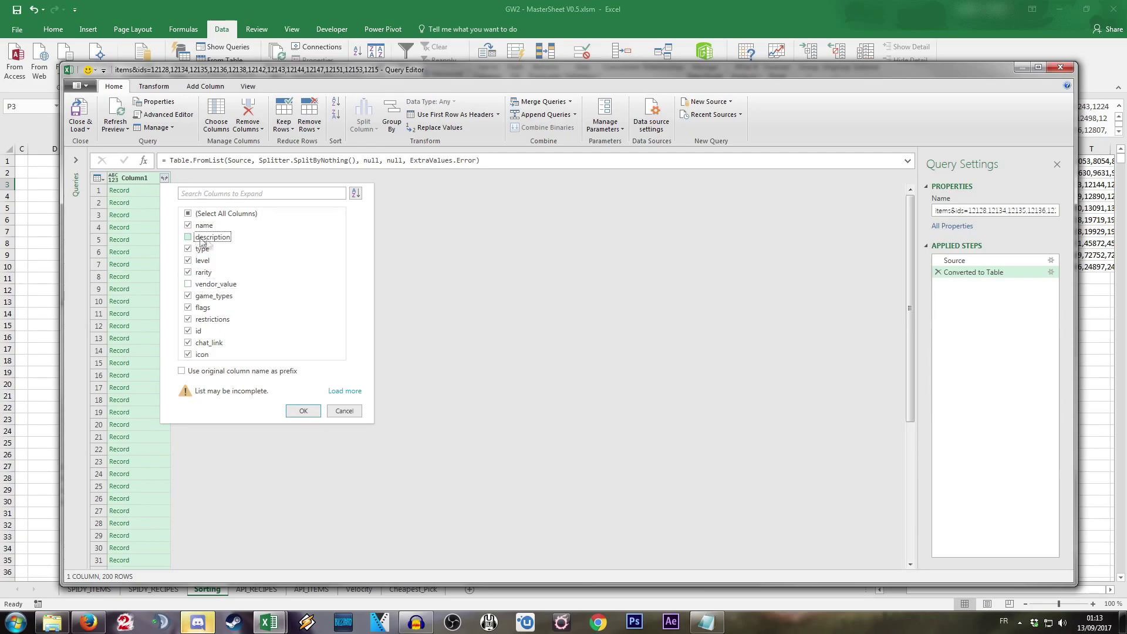
{"action": "left_click", "coordinate": [203, 296]}
{"action": "left_click", "coordinate": [203, 308]}
{"action": "left_click", "coordinate": [212, 320]}
{"action": "left_click", "coordinate": [212, 344]}
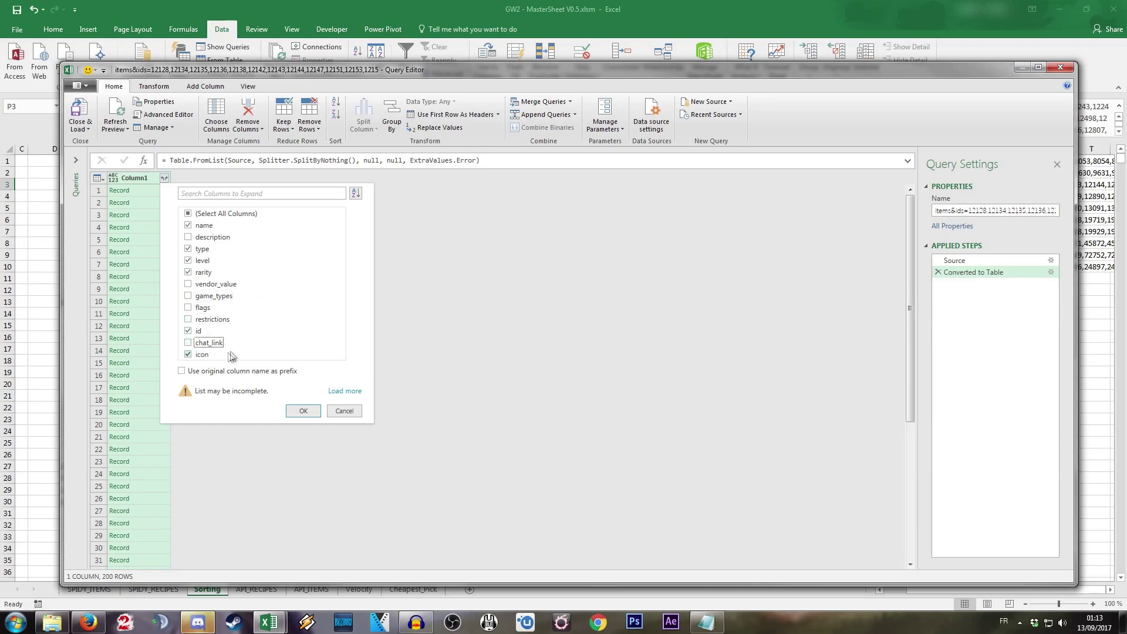
{"action": "left_click", "coordinate": [229, 355]}
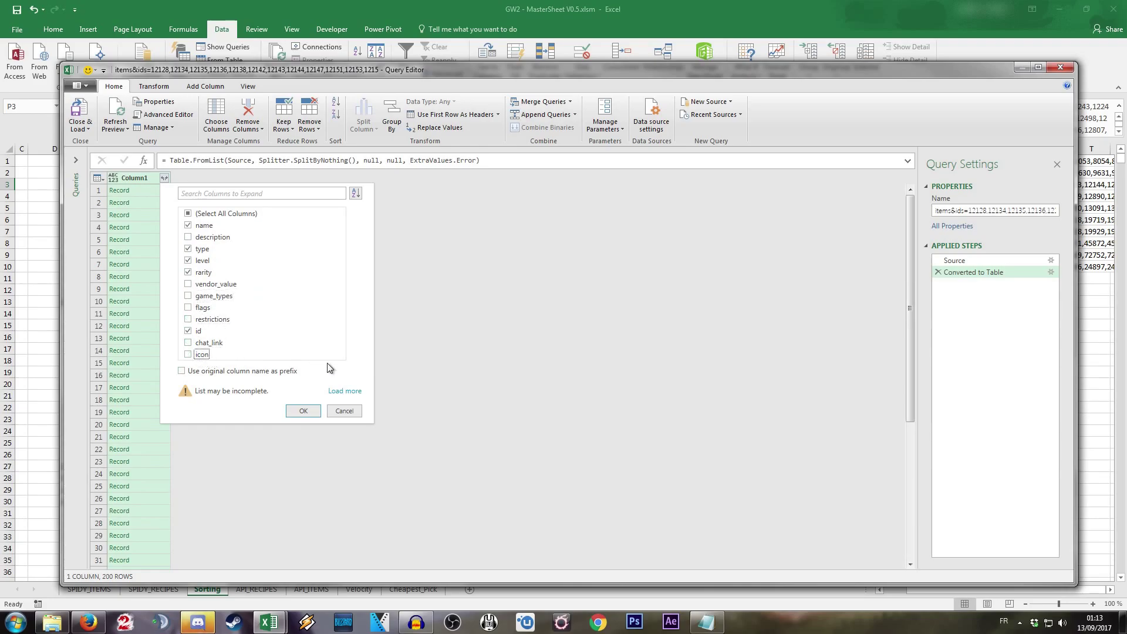
{"action": "left_click", "coordinate": [310, 413]}
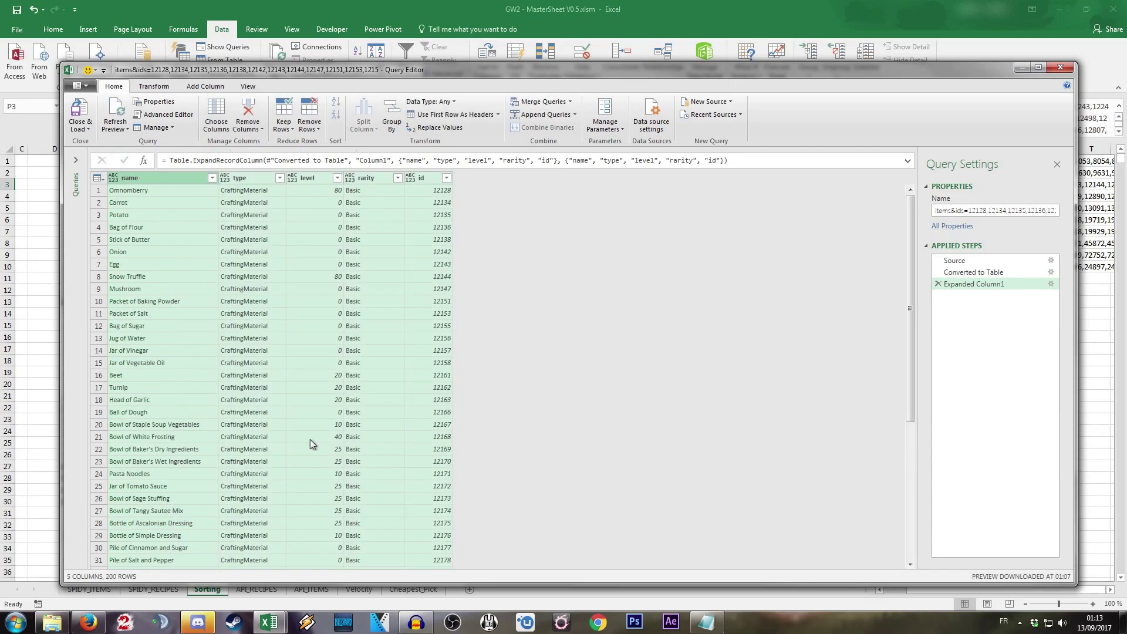
Move the id column to the first position, then close the Query Editor.
{"action": "left_click", "coordinate": [423, 182]}
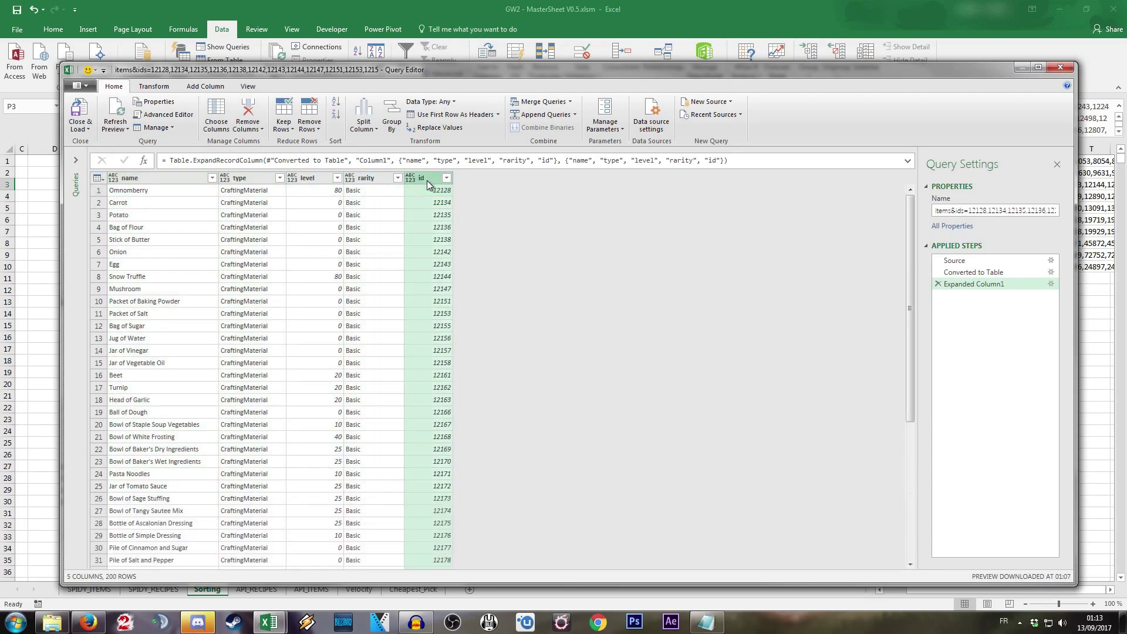
{"action": "left_click_drag", "start_coordinate": [428, 181], "coordinate": [117, 179]}
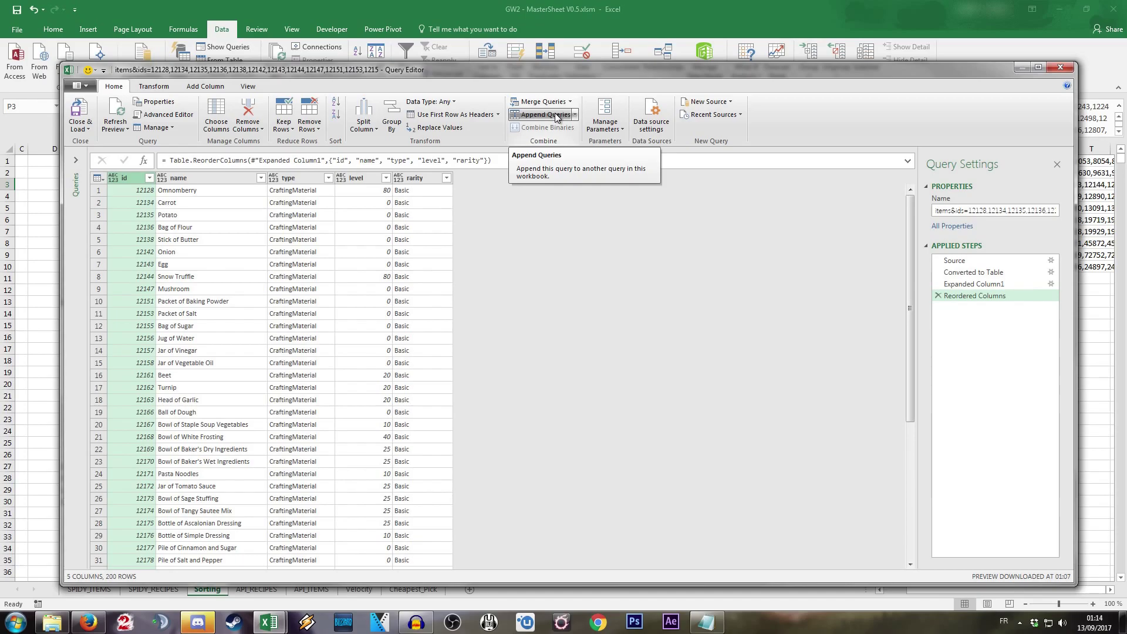
{"action": "left_click", "coordinate": [1060, 67]}
Discard the query changes and return to the top of the API_ITEMS sheet's item price table.
{"action": "left_click", "coordinate": [639, 348]}
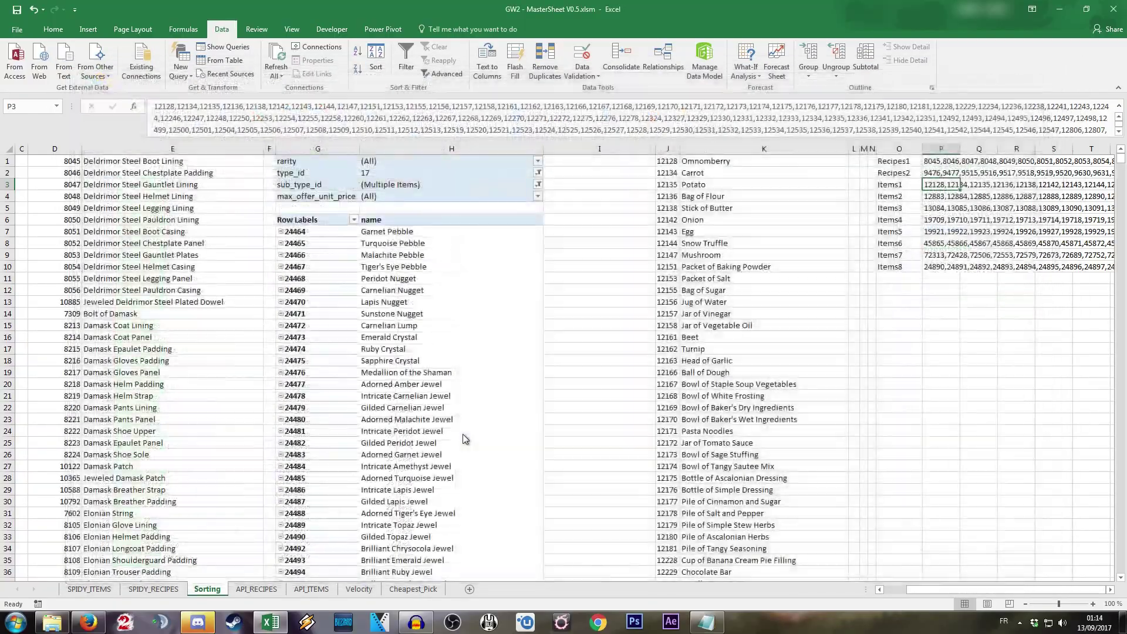
{"action": "left_click", "coordinate": [311, 589]}
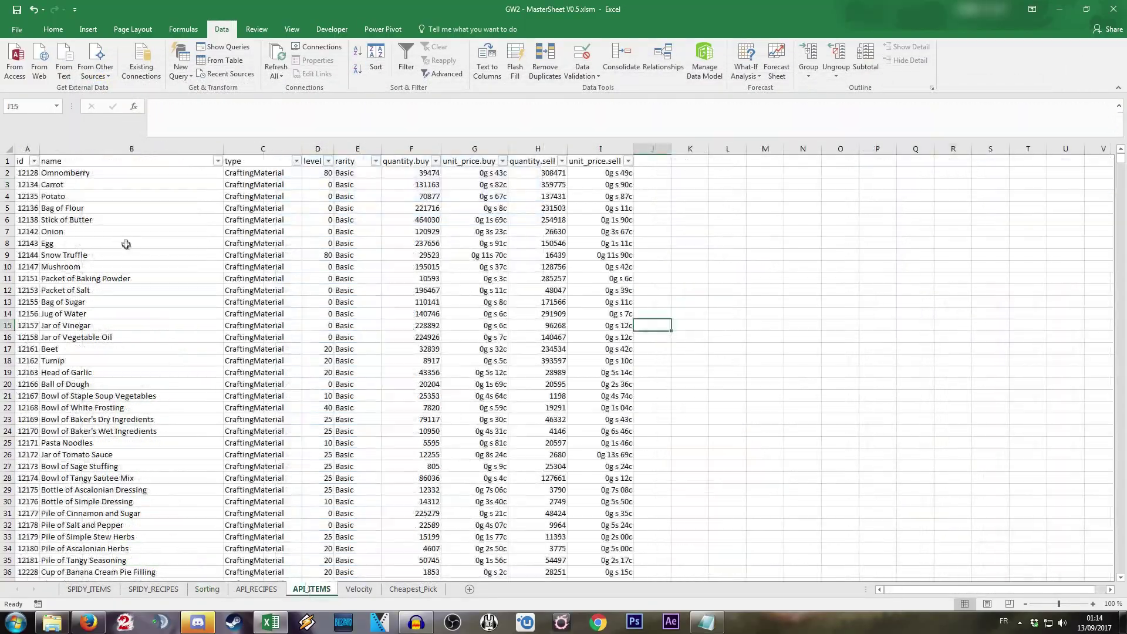
{"action": "scroll", "coordinate": [124, 244], "scroll_direction": "down", "scroll_amount": 7}
{"action": "mouse_move", "coordinate": [1121, 175]}
{"action": "left_mouse_down"}
{"action": "mouse_move", "coordinate": [1121, 372]}
{"action": "mouse_move", "coordinate": [1121, 162]}
{"action": "left_mouse_up"}
{"action": "left_click", "coordinate": [727, 255]}
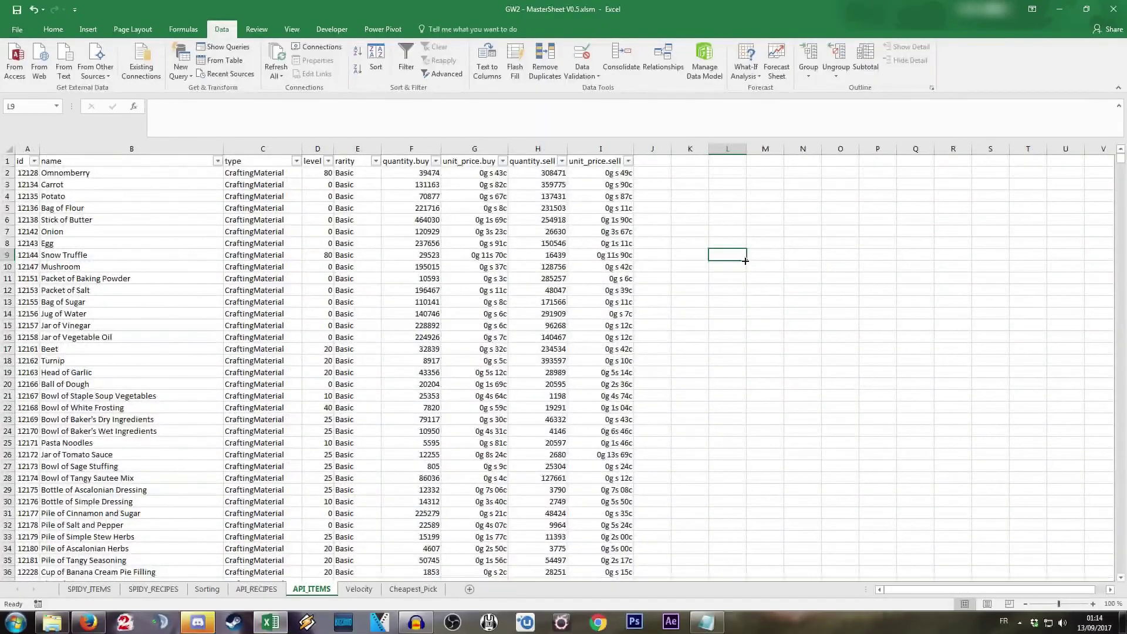